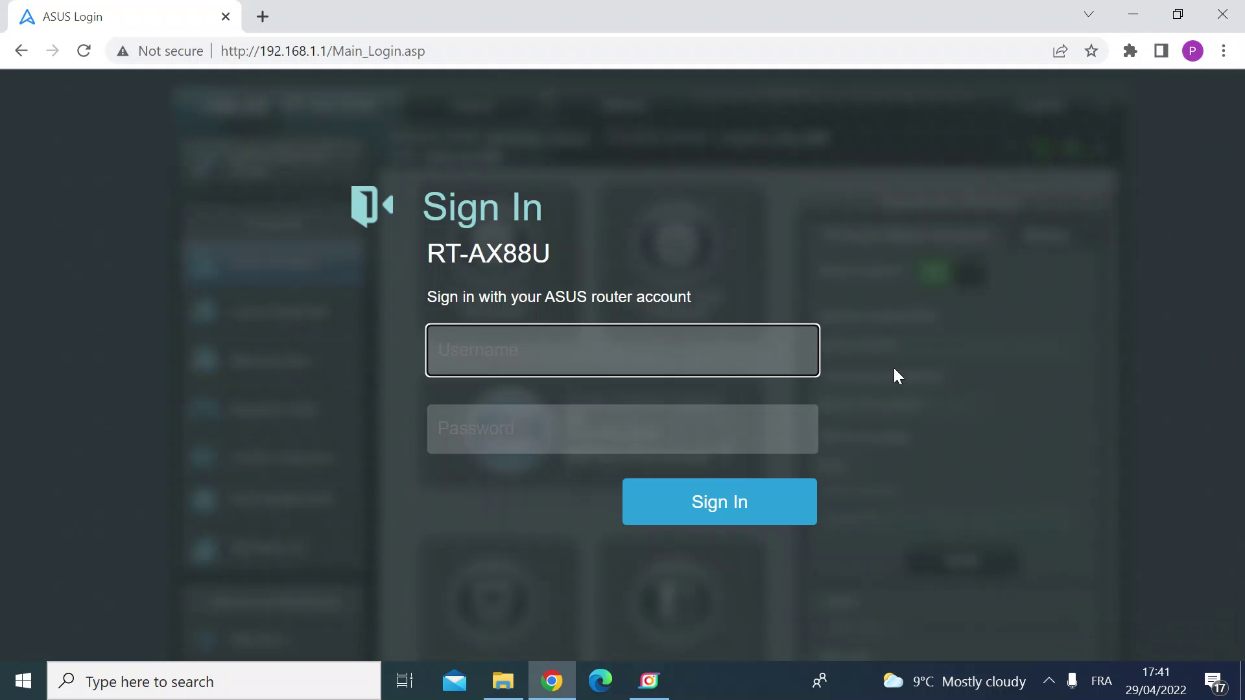
Sign in with the router's admin username and password, then scroll the Network Map down to Advanced Settings
key(Tab)
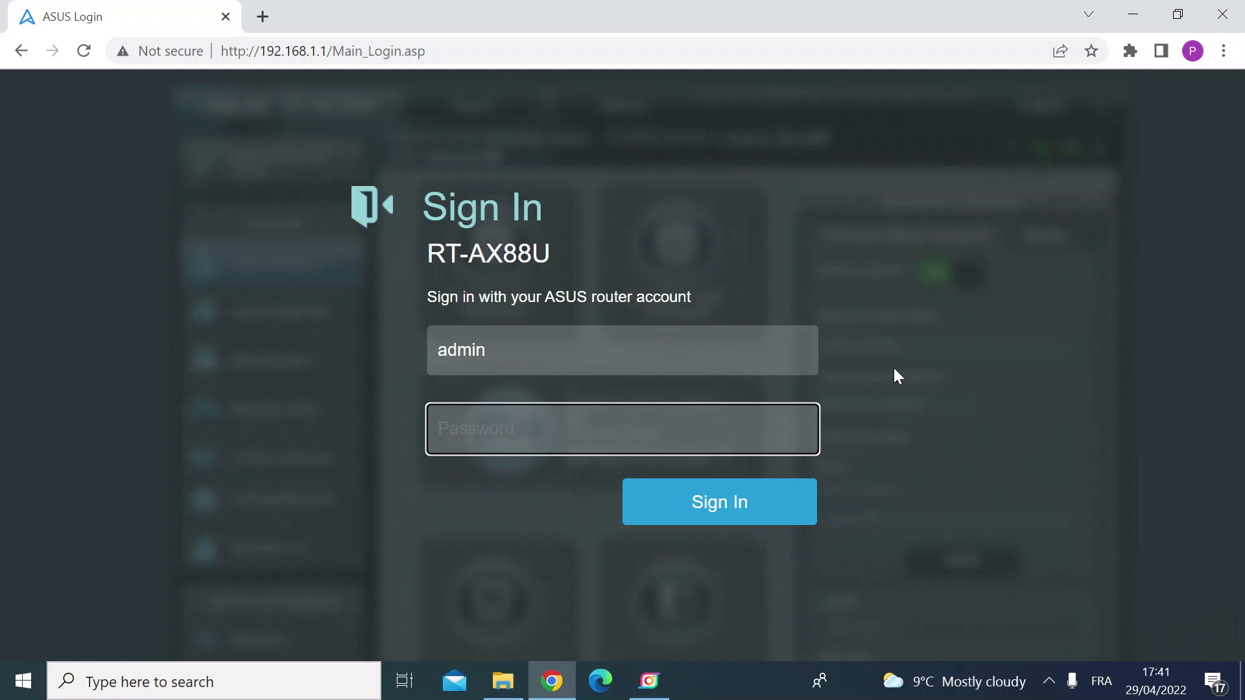
key(Return)
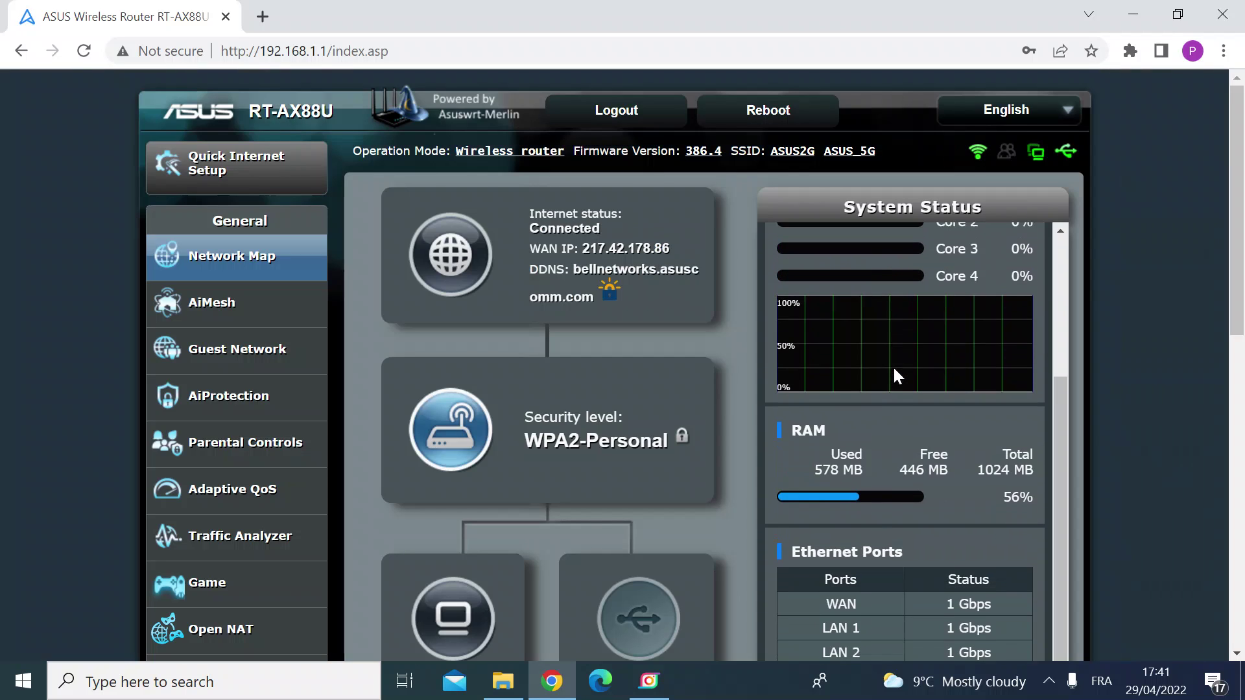
scroll(529, 328, down, 4)
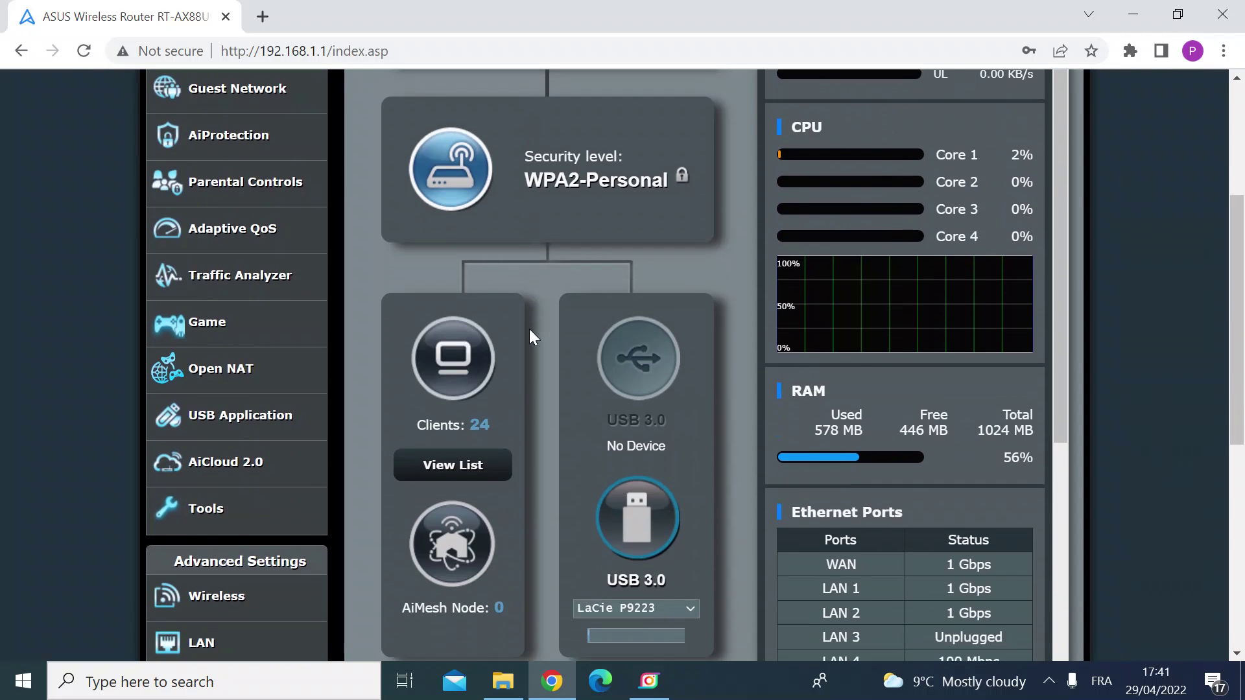
scroll(364, 377, down, 3)
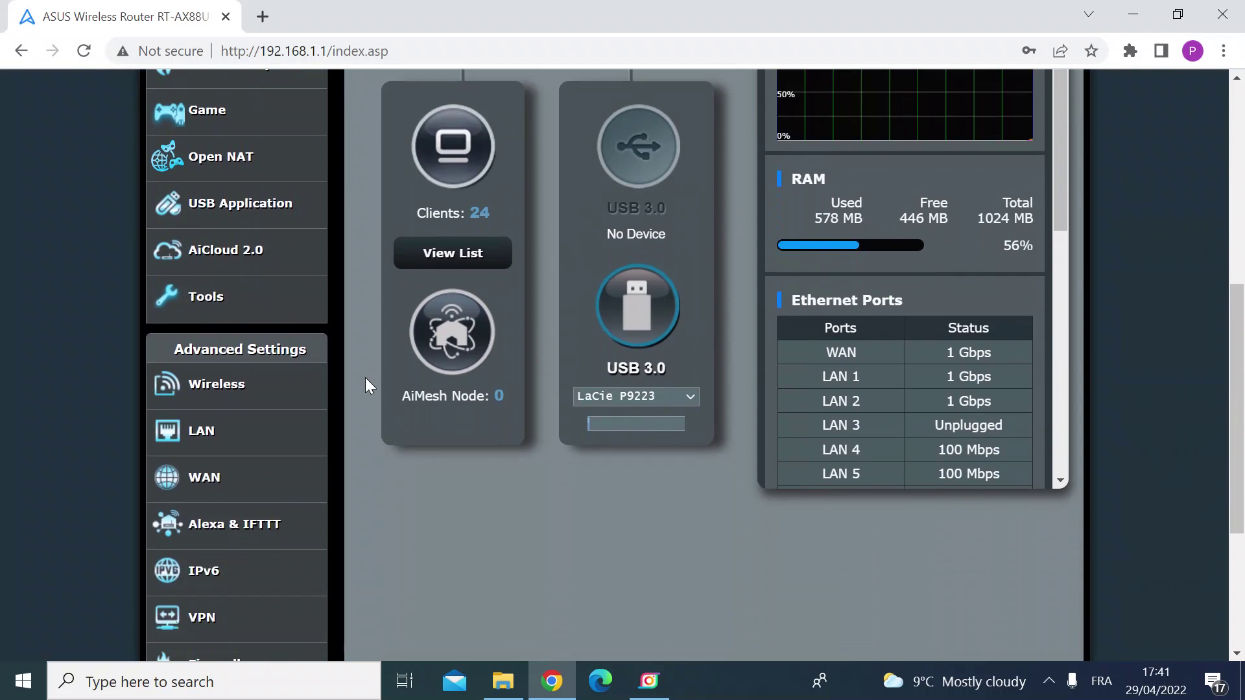
scroll(365, 385, down, 4)
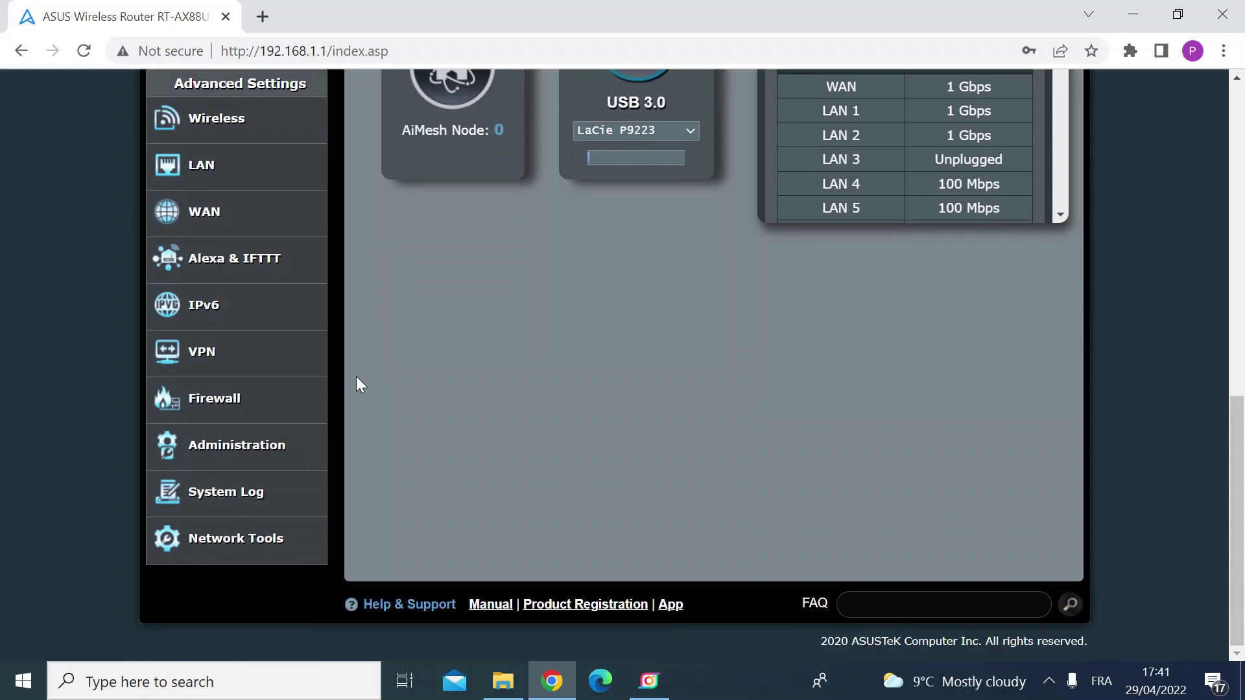
Go to Administration > Firmware Upgrade, which shows firmware version 386.4
click(235, 459)
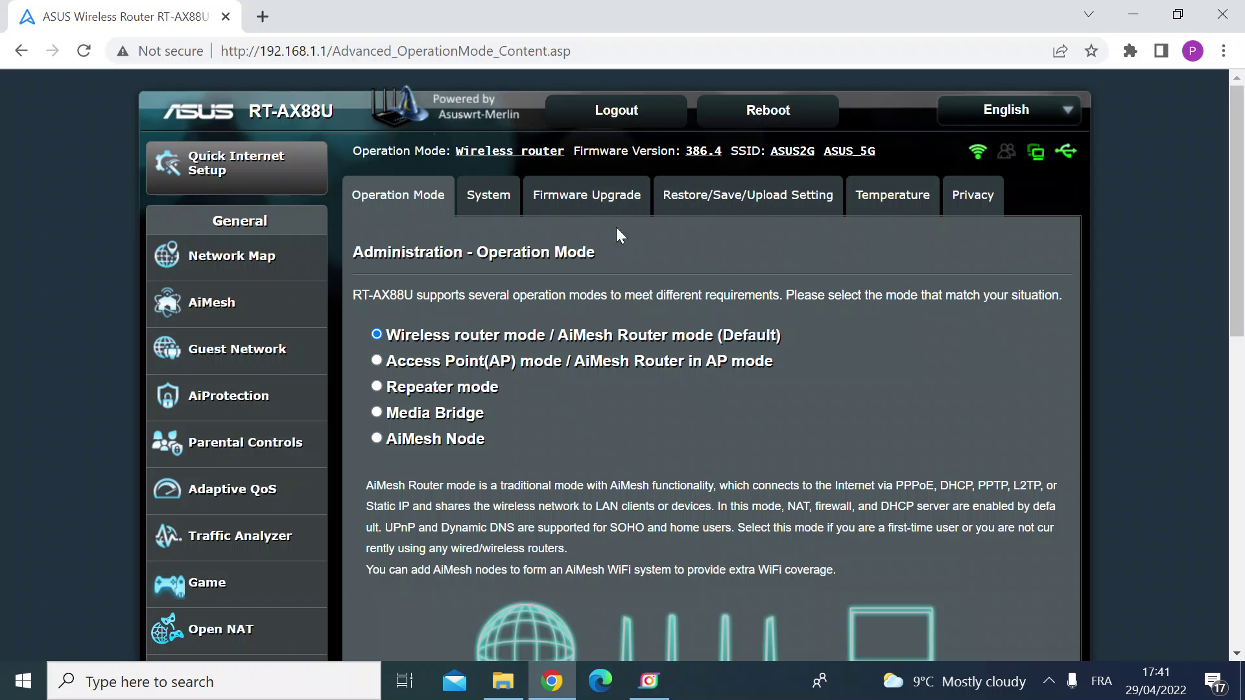
click(585, 205)
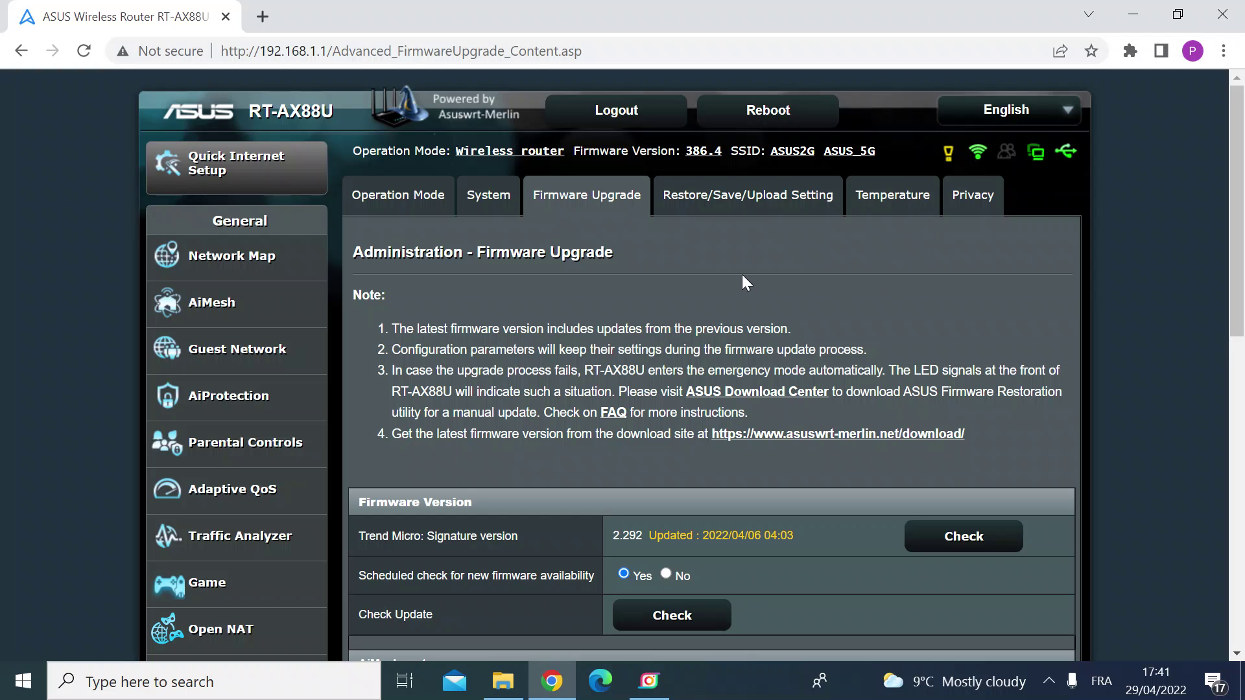
Save the settings backup Settings_RT-AX88U.CFG (79 KB) from Restore/Save/Upload Setting and reveal it in Downloads
click(730, 190)
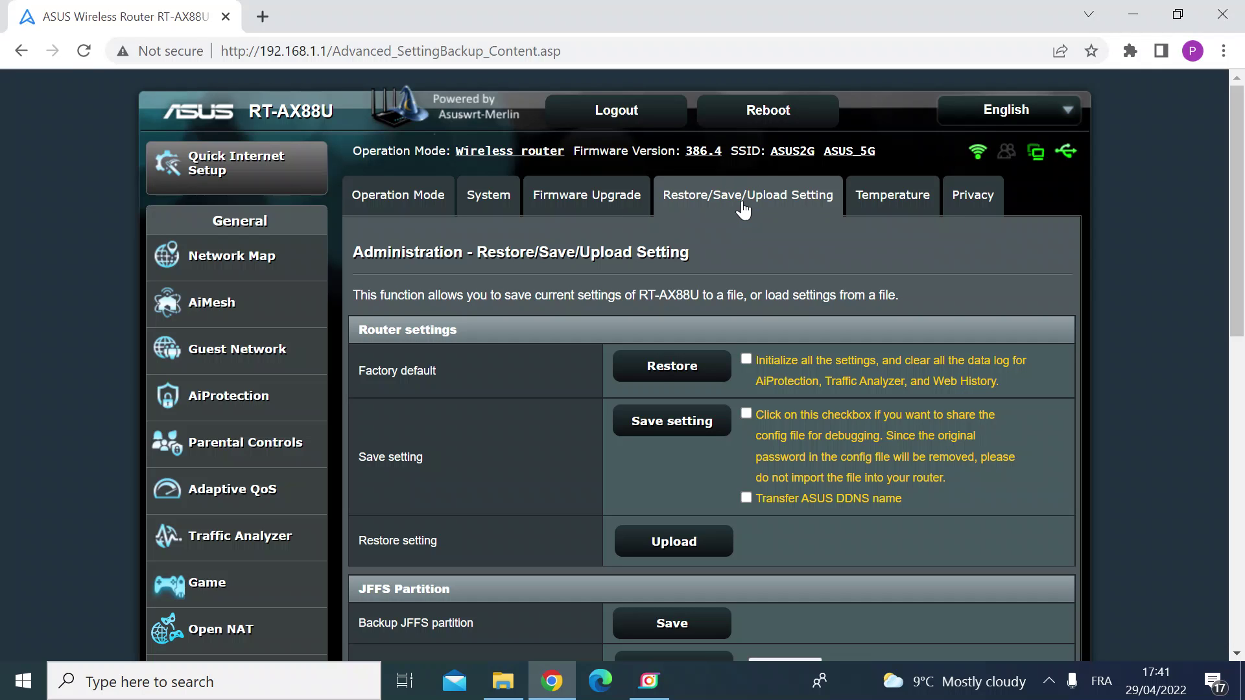
scroll(533, 419, down, 2)
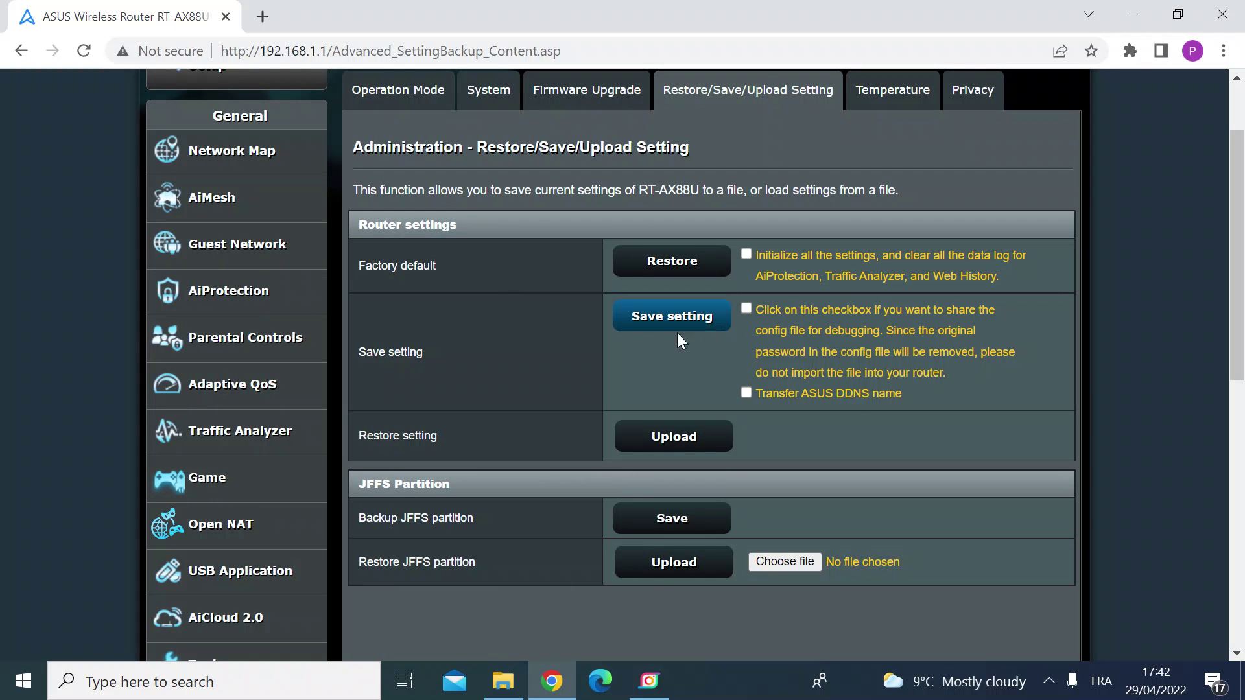
click(660, 320)
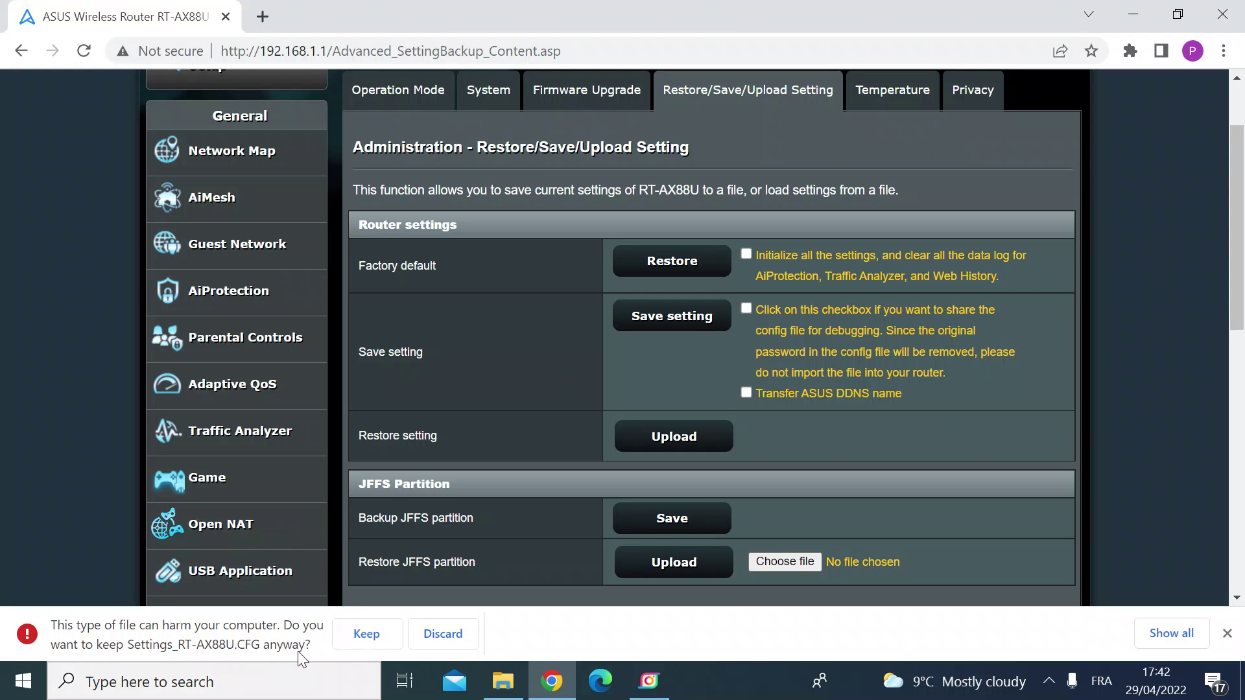
click(360, 635)
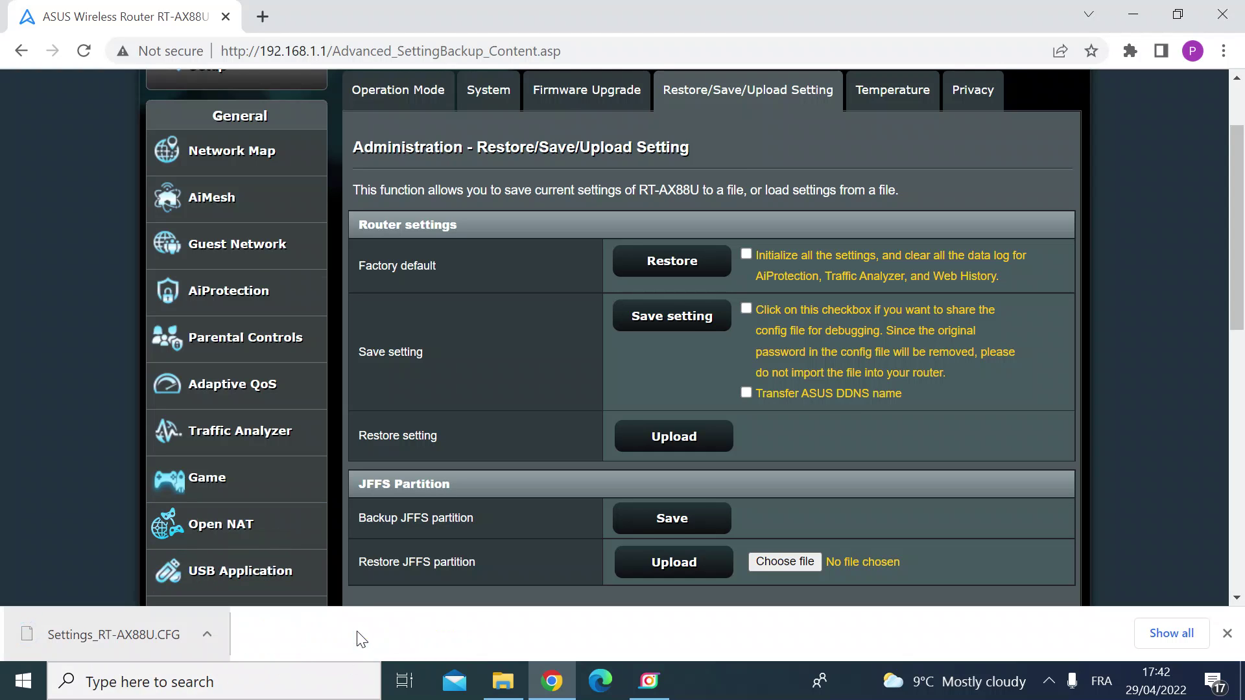
click(213, 637)
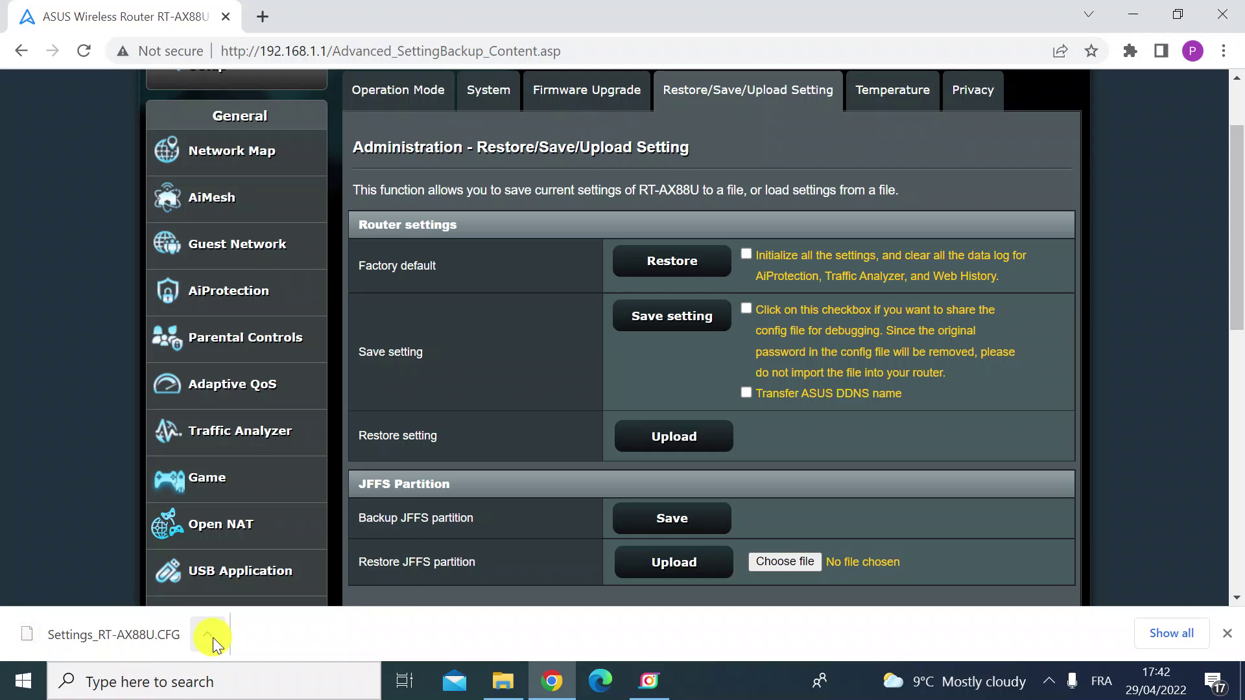
click(246, 568)
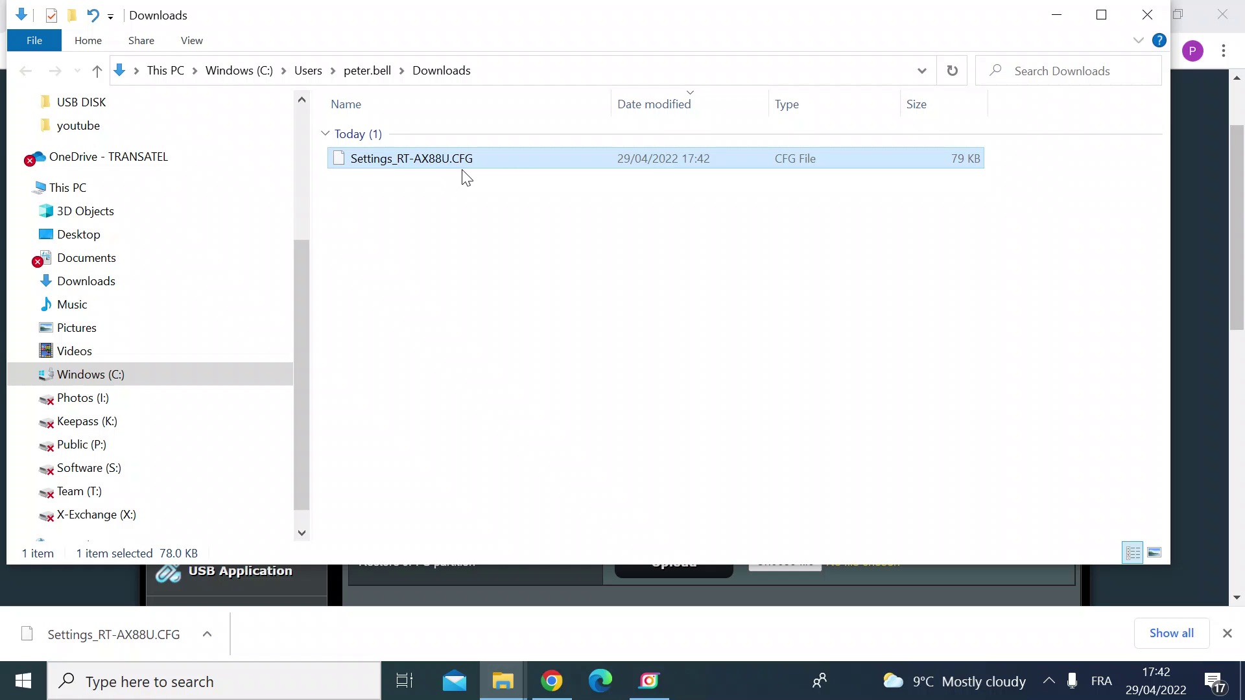
Minimize the Downloads window and return to Firmware Upgrade, scrolled to the AiMesh router section
click(1056, 14)
scroll(554, 389, up, 1)
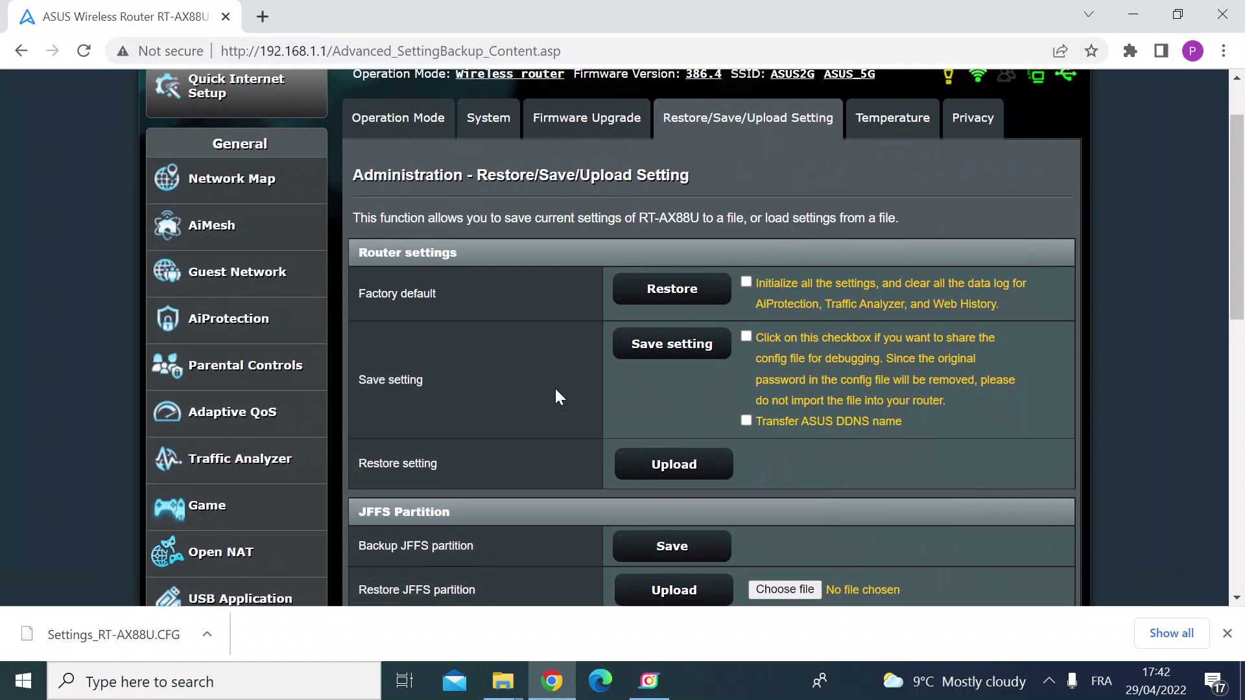
click(577, 156)
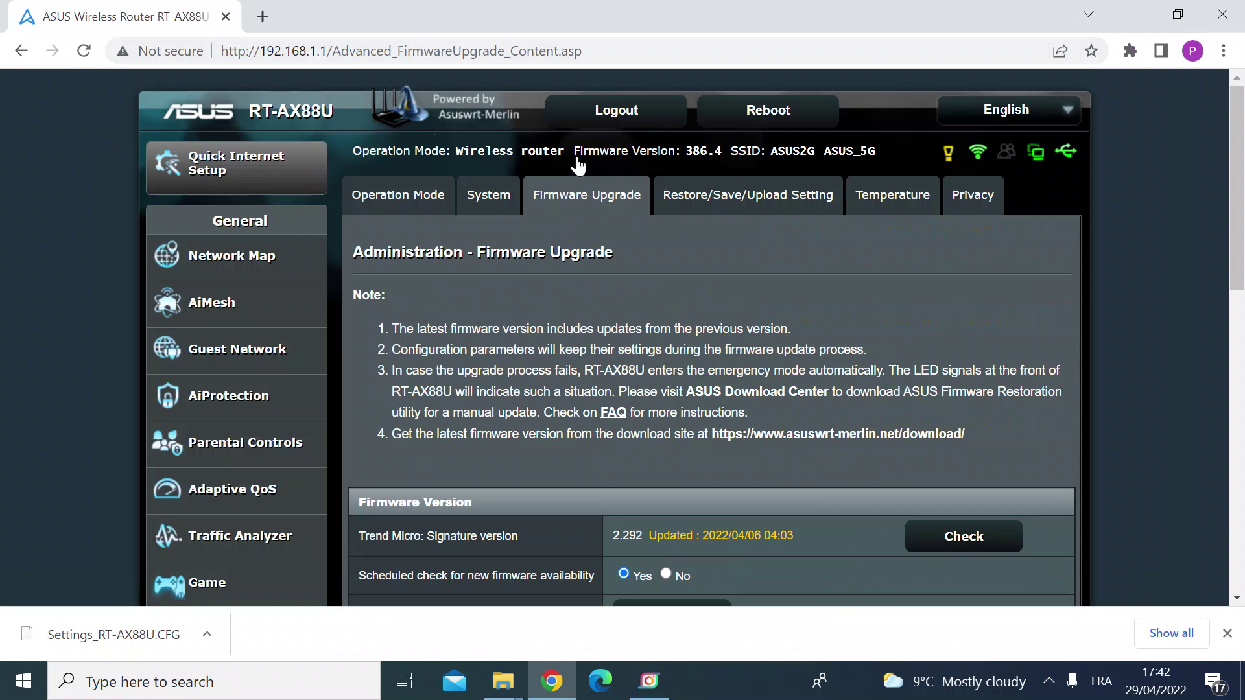
scroll(583, 315, down, 2)
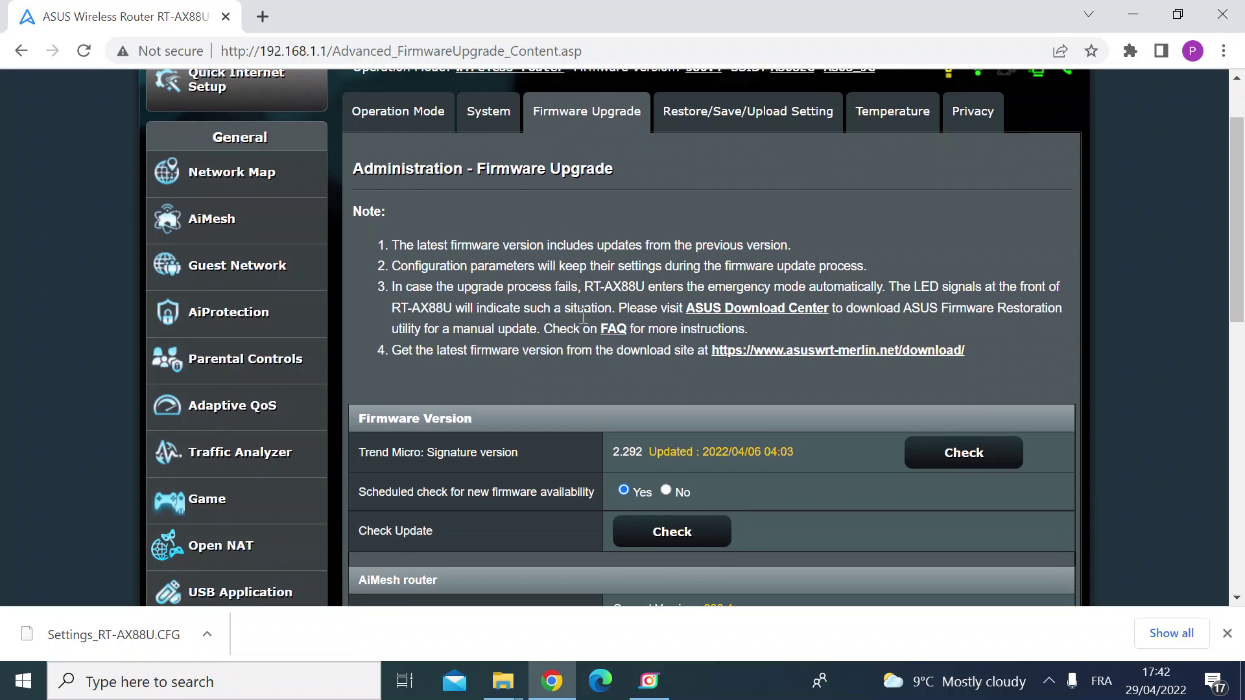
scroll(583, 315, down, 1)
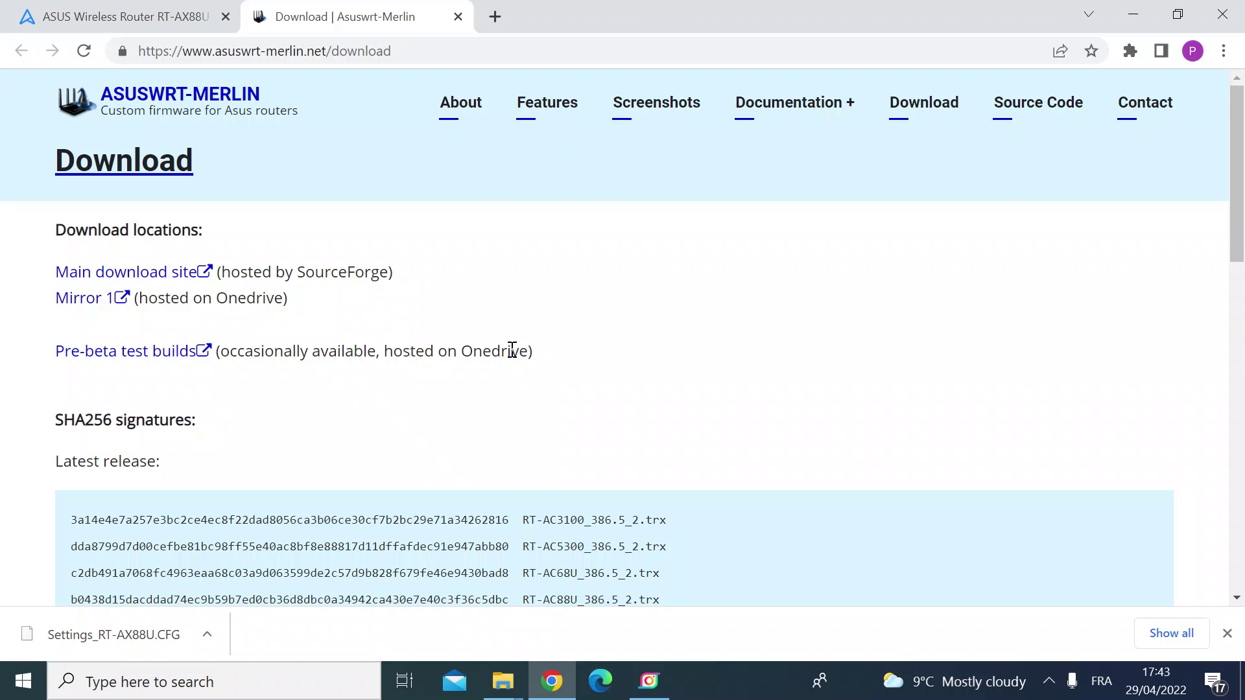
Browse the SourceForge Files to the RT-AX88U Release folder
click(109, 275)
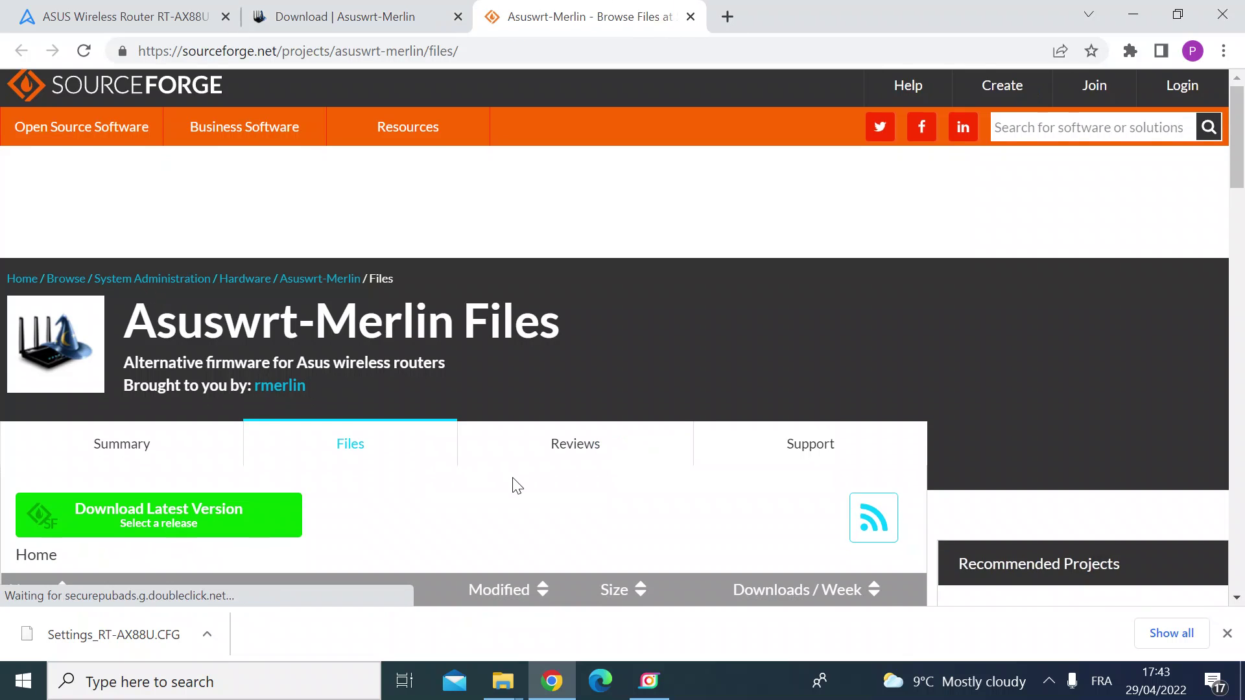
scroll(517, 484, down, 5)
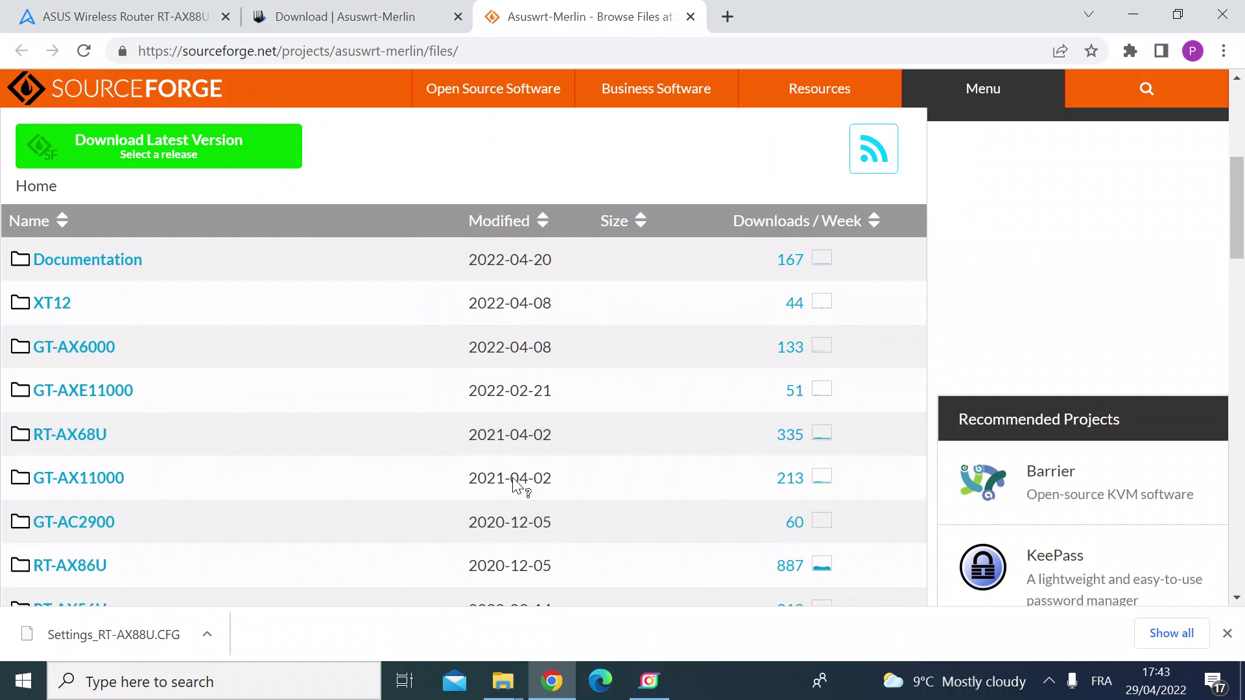
scroll(517, 485, down, 2)
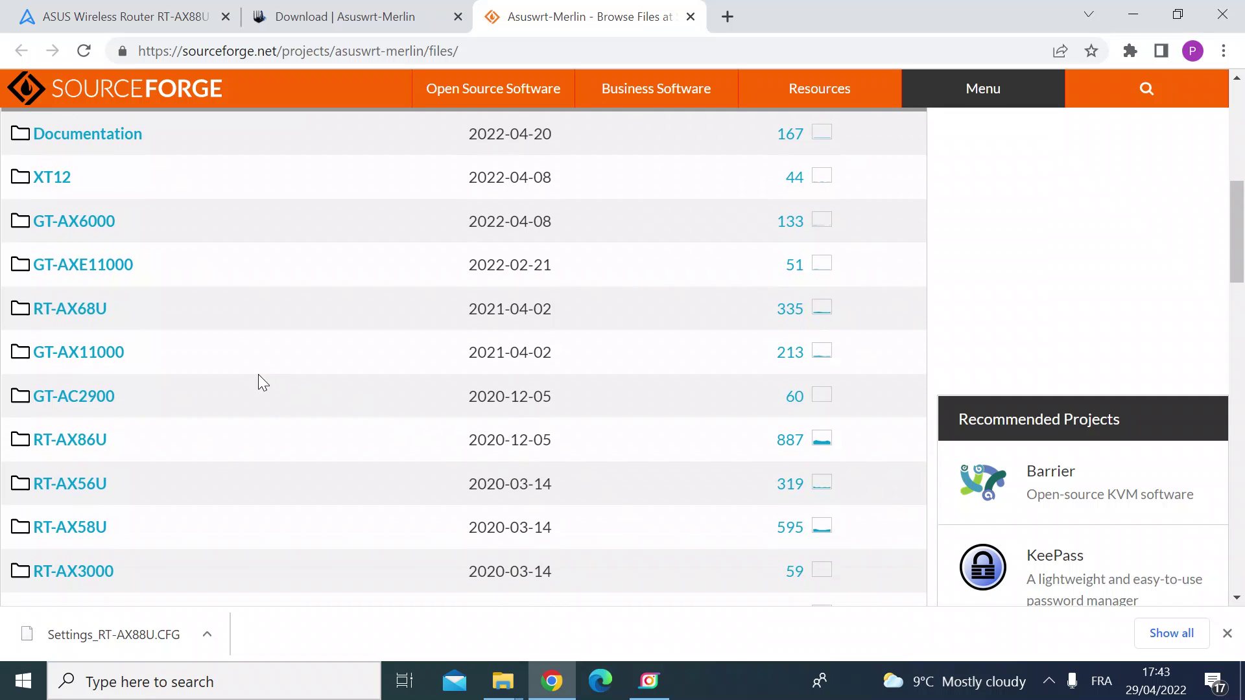
scroll(258, 375, down, 3)
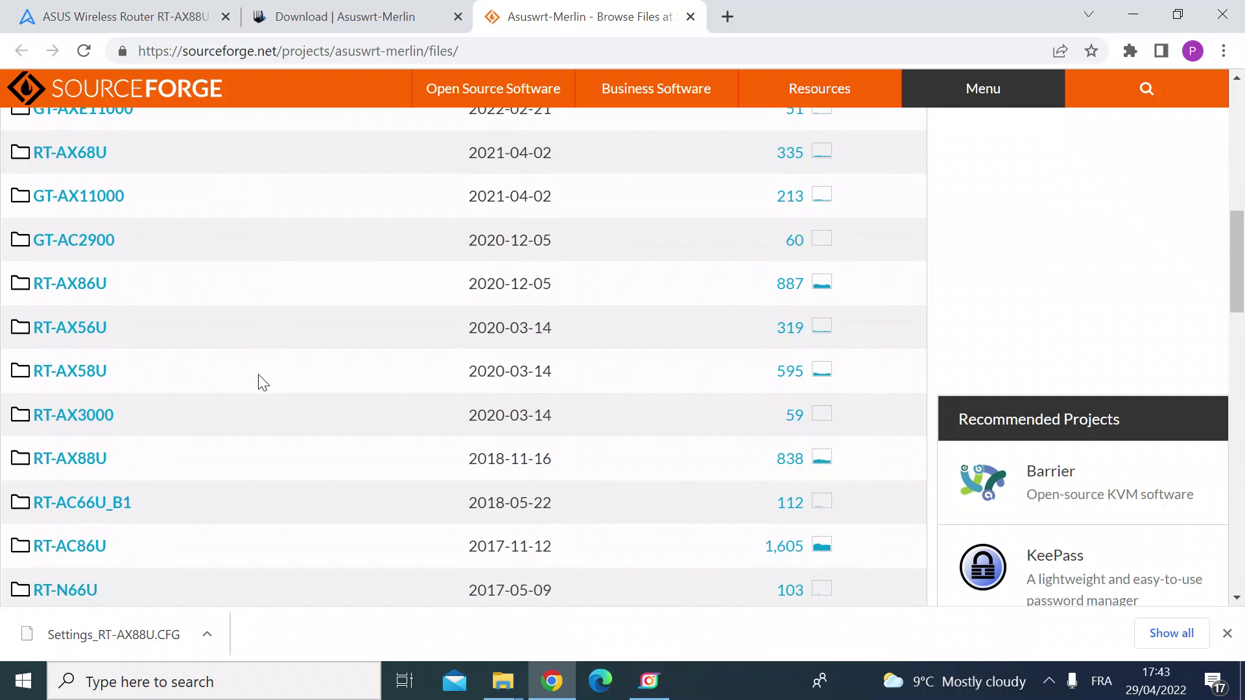
scroll(258, 383, down, 1)
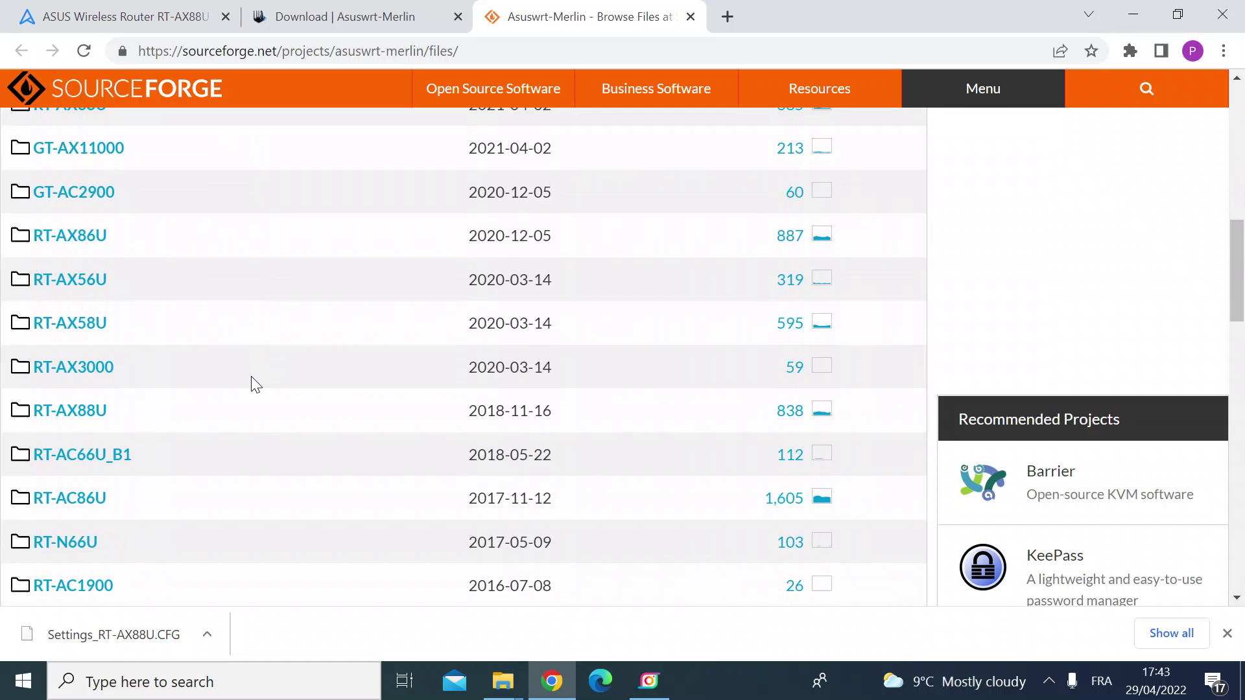
click(83, 414)
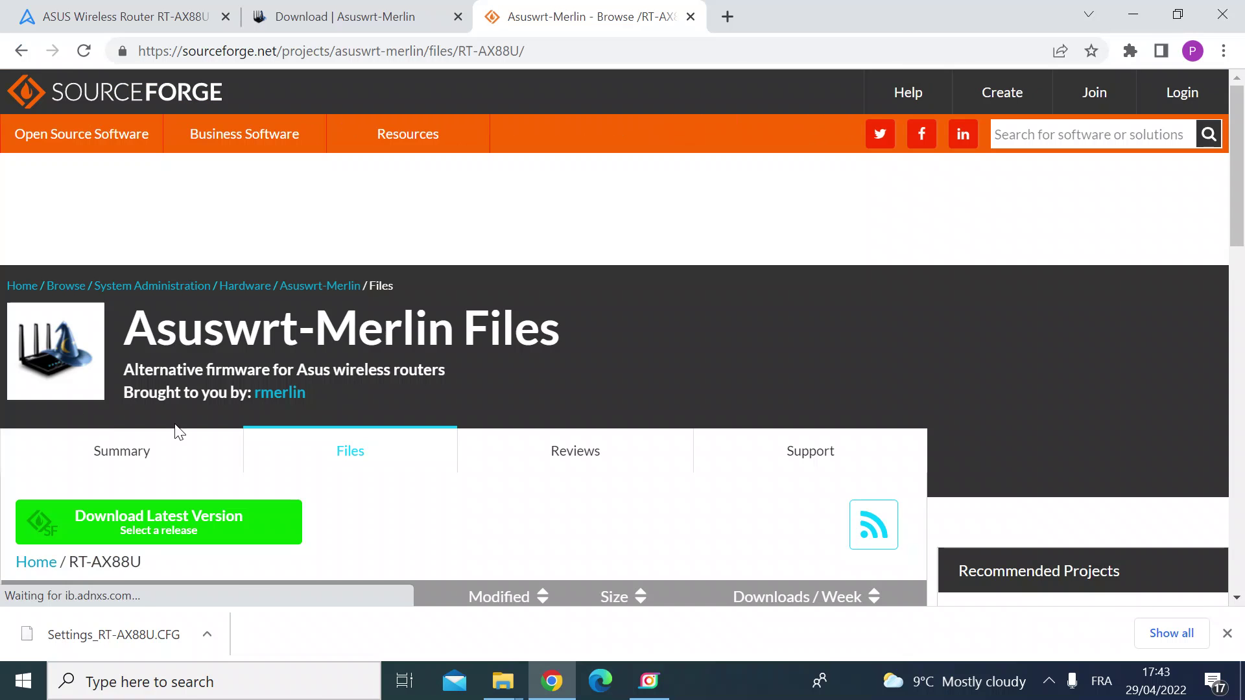
scroll(350, 447, down, 5)
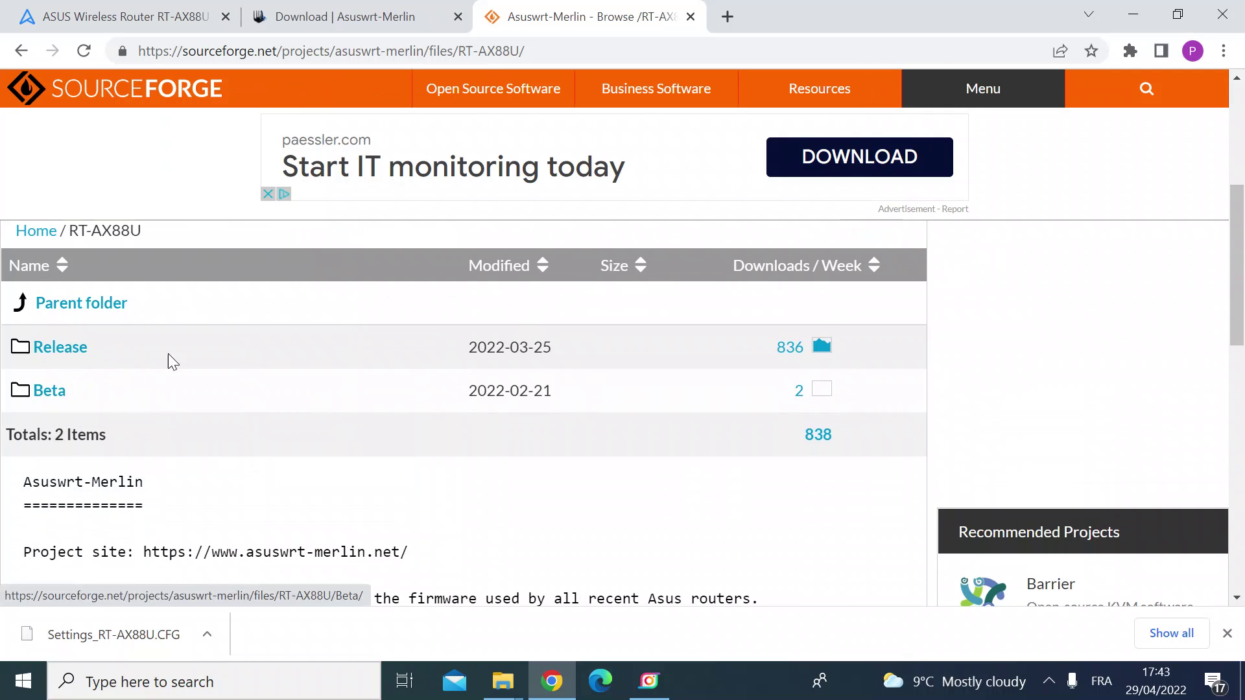
click(66, 351)
scroll(465, 515, down, 5)
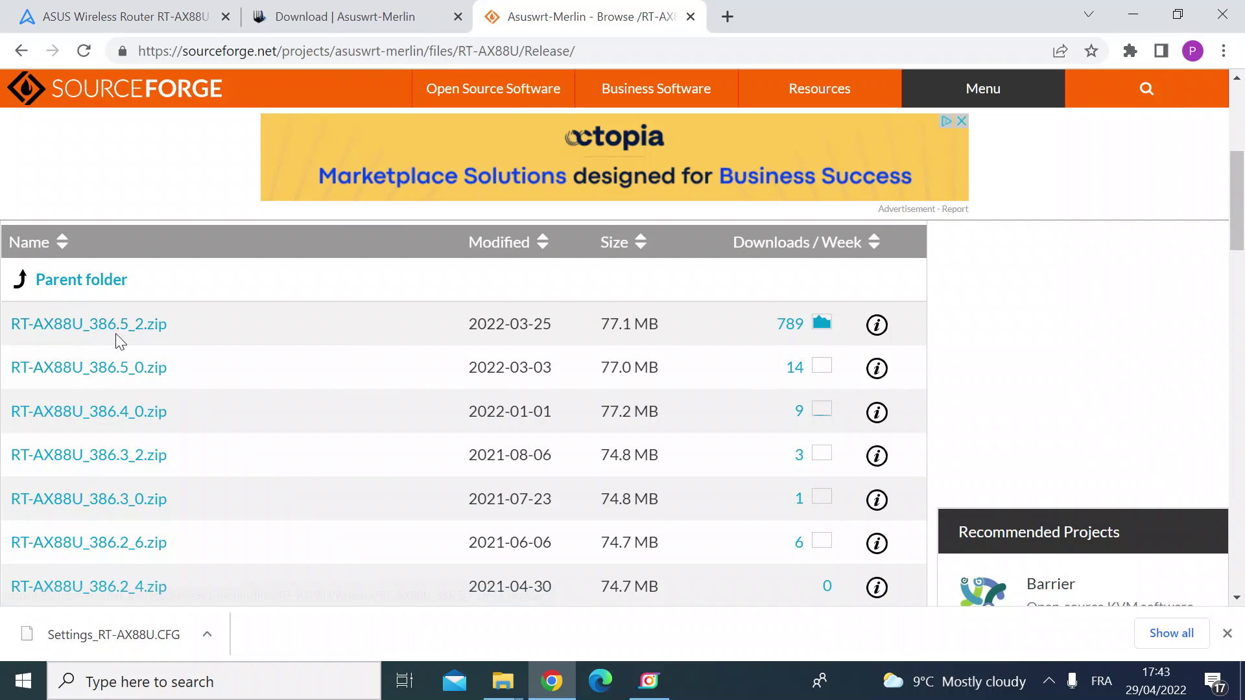
Download RT-AX88U_386.5_2.zip (75,264 KB) and bring up its download menu
click(80, 329)
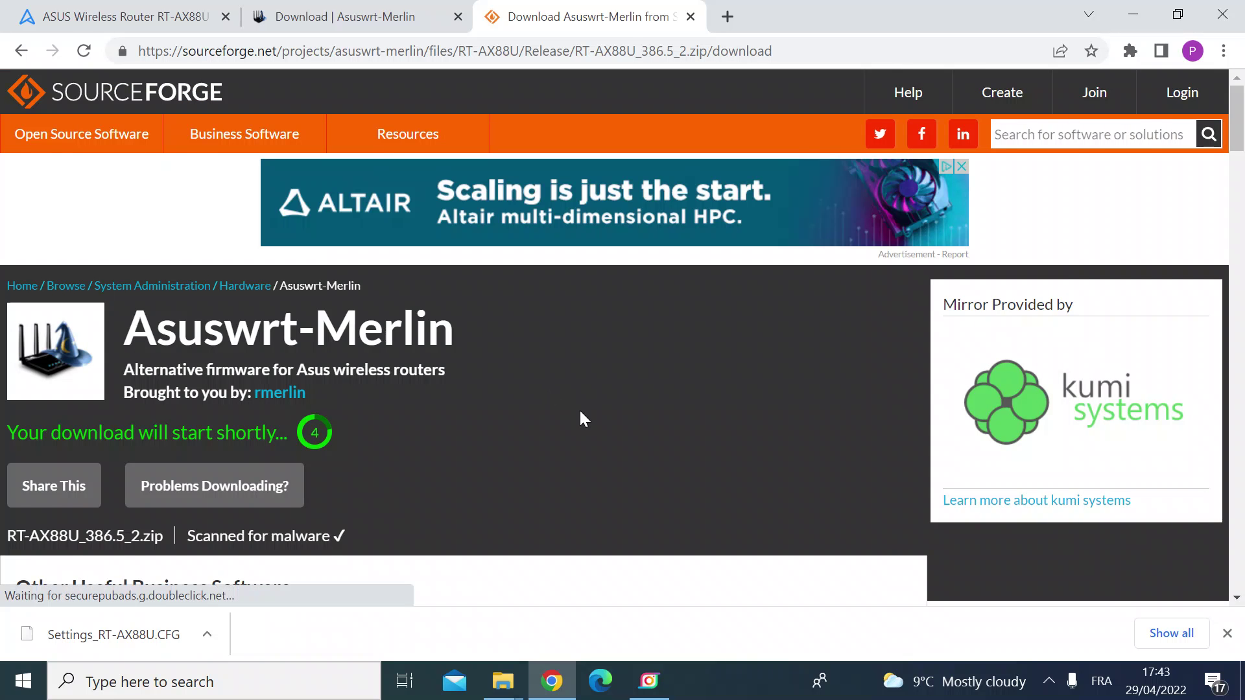
scroll(579, 408, down, 2)
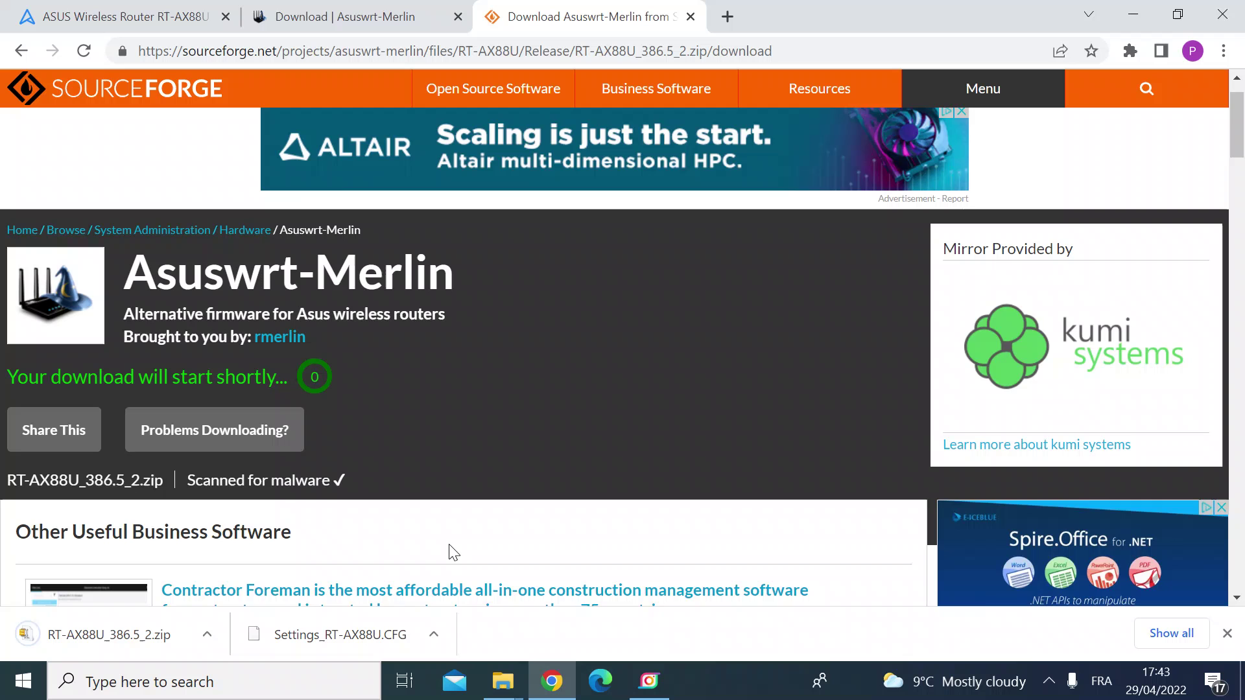
click(208, 635)
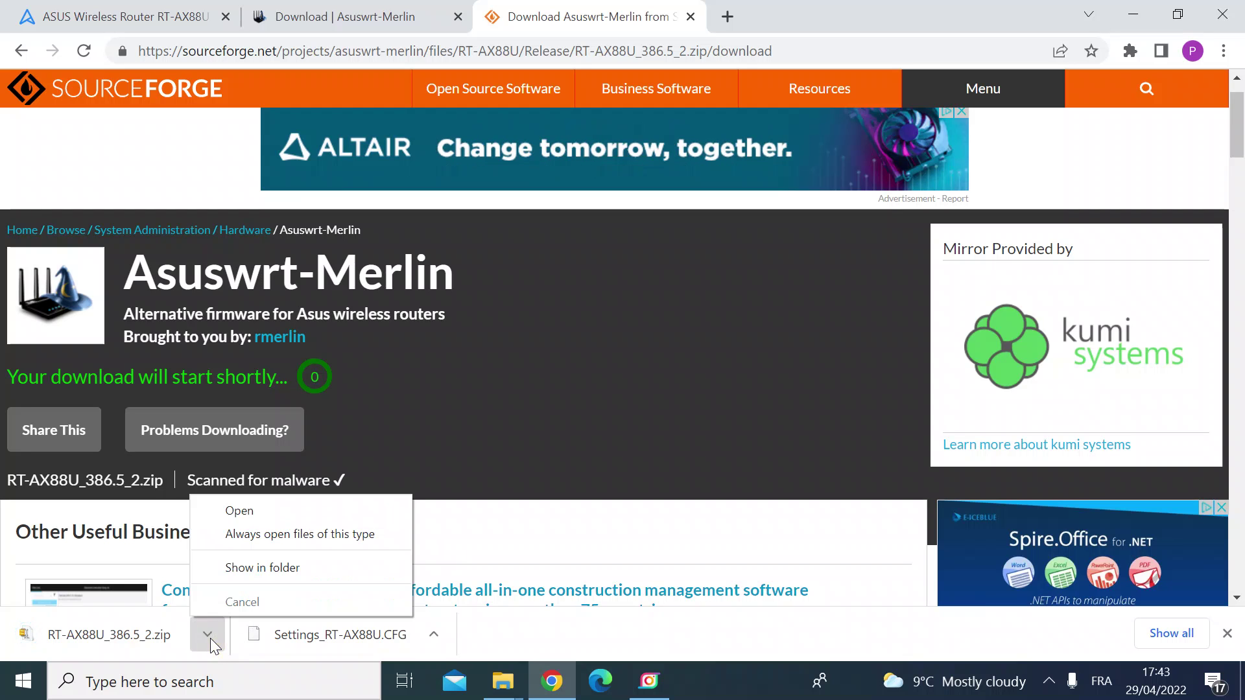
Show the downloaded zip in Downloads and refresh the folder listing
click(274, 568)
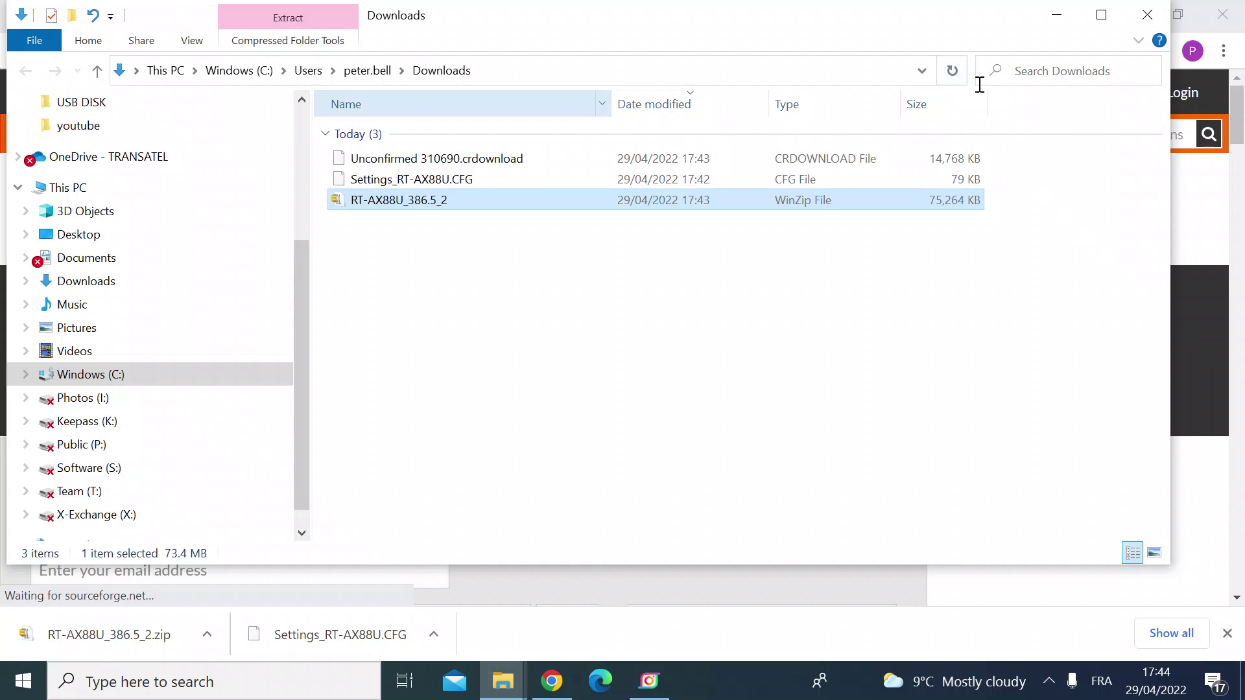
click(951, 75)
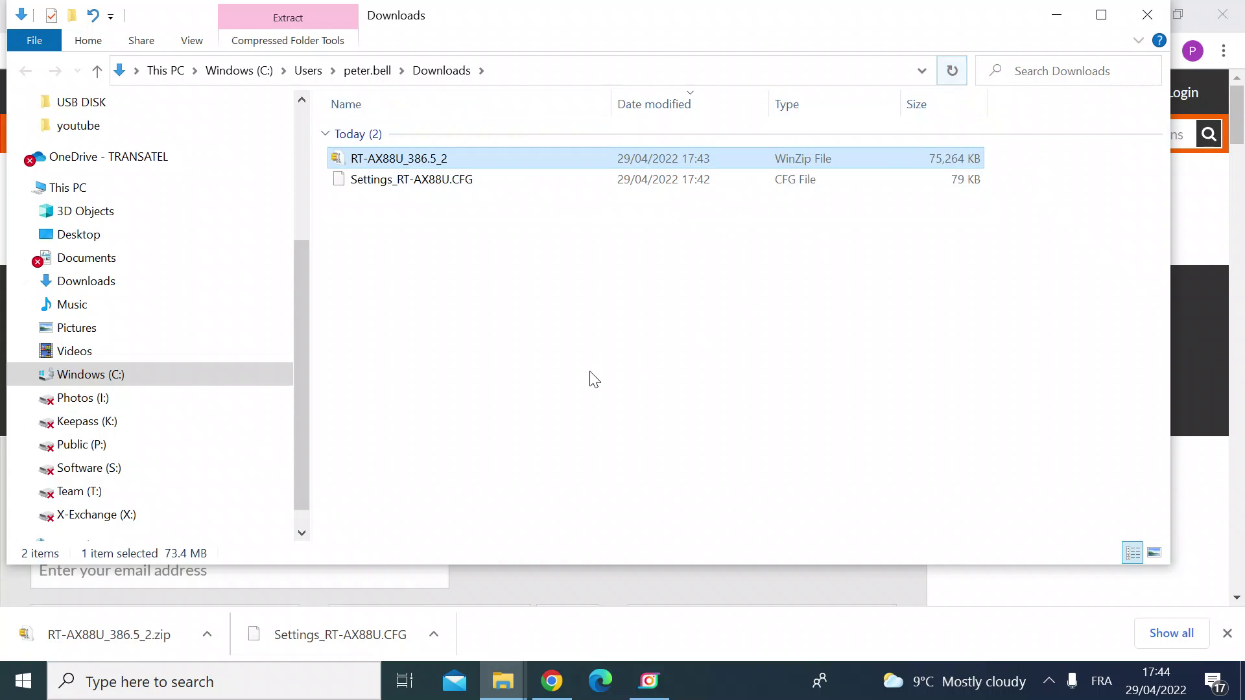
click(365, 160)
click(516, 265)
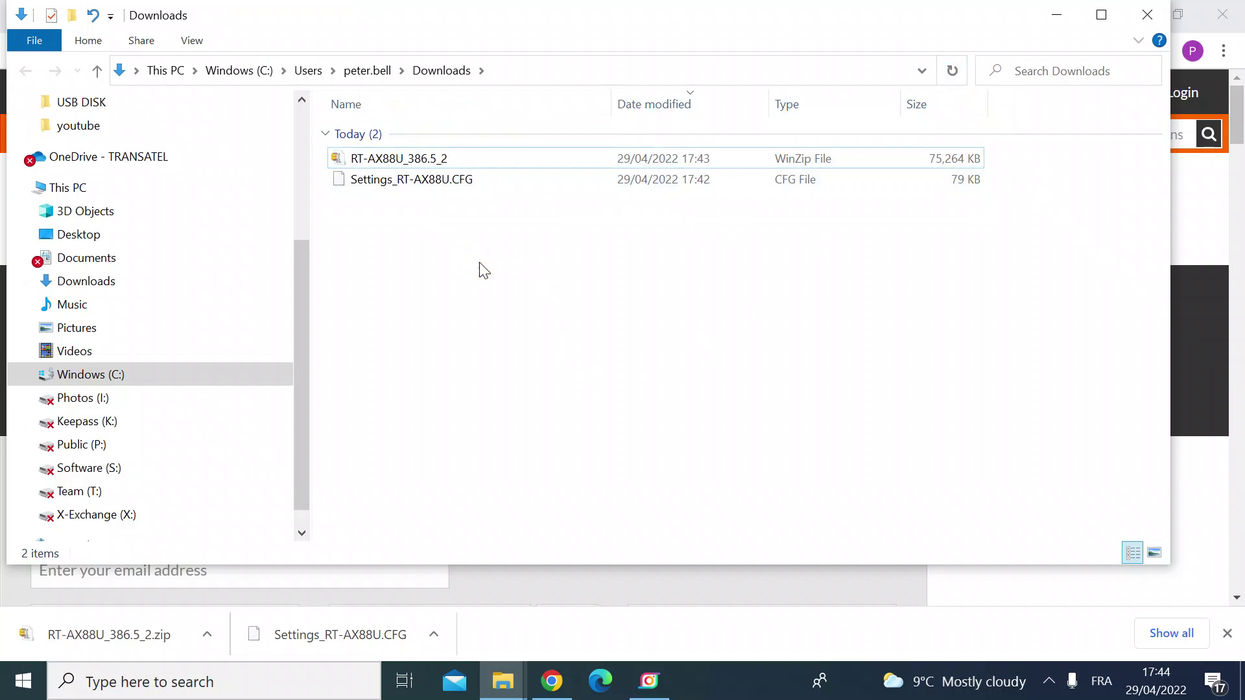
Extract RT-AX88U_386.5_2.zip here with 7-Zip and select RT-AX88U_386.5_2_cferom_ubi.w
mouse_move(427, 166)
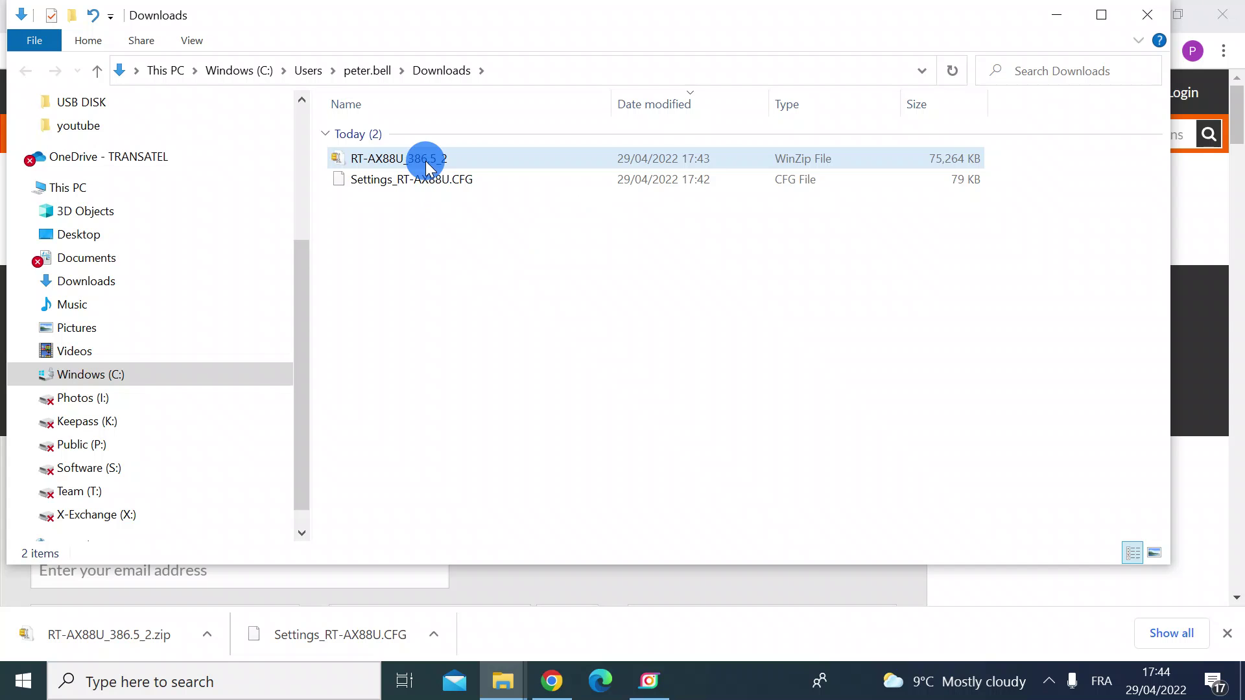
right_click(425, 161)
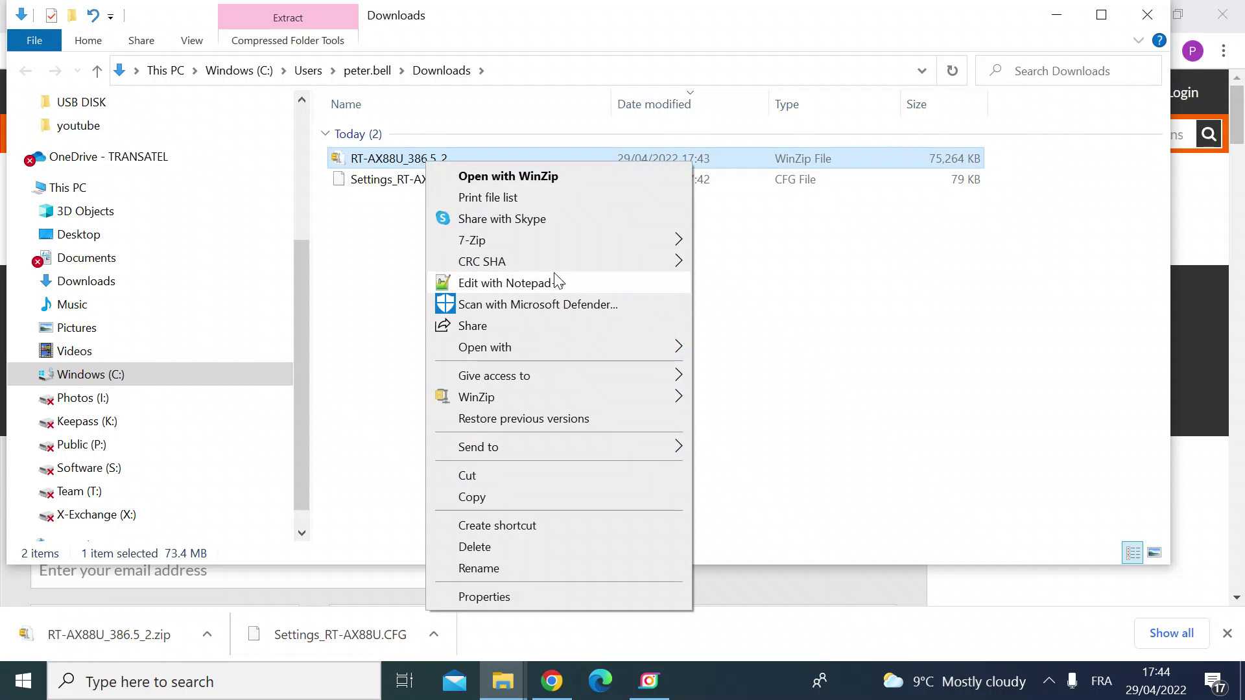
mouse_move(524, 244)
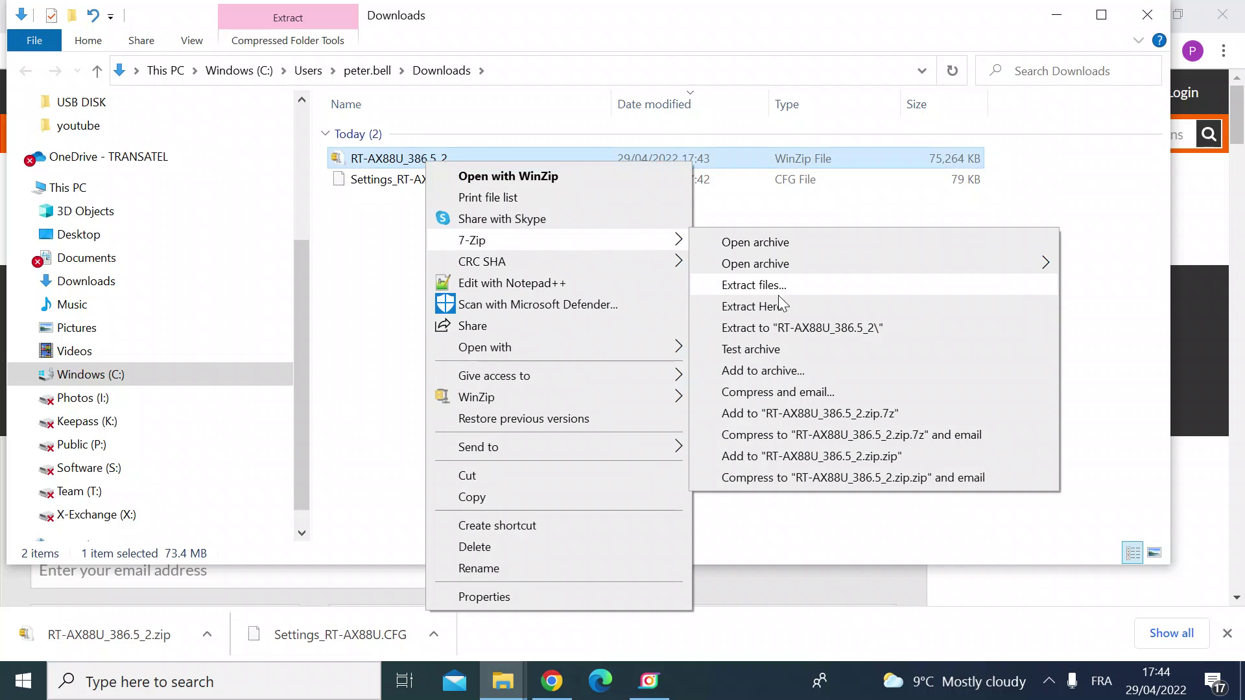
click(778, 307)
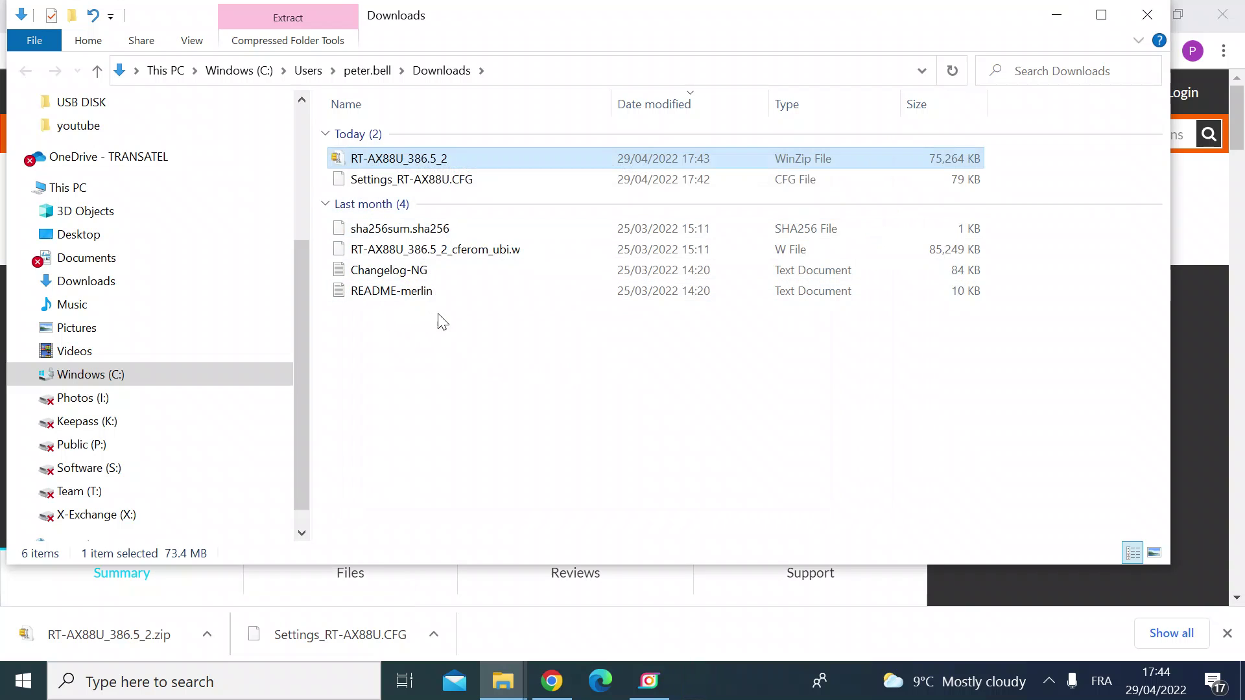
click(383, 298)
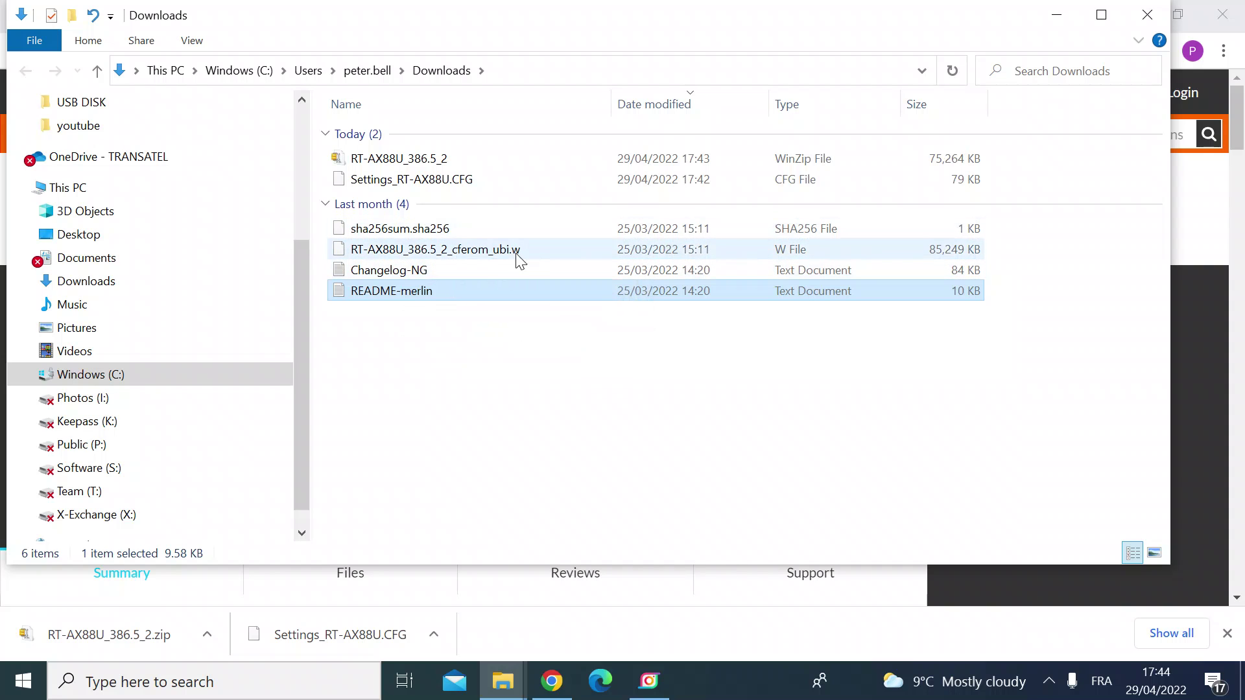
click(480, 249)
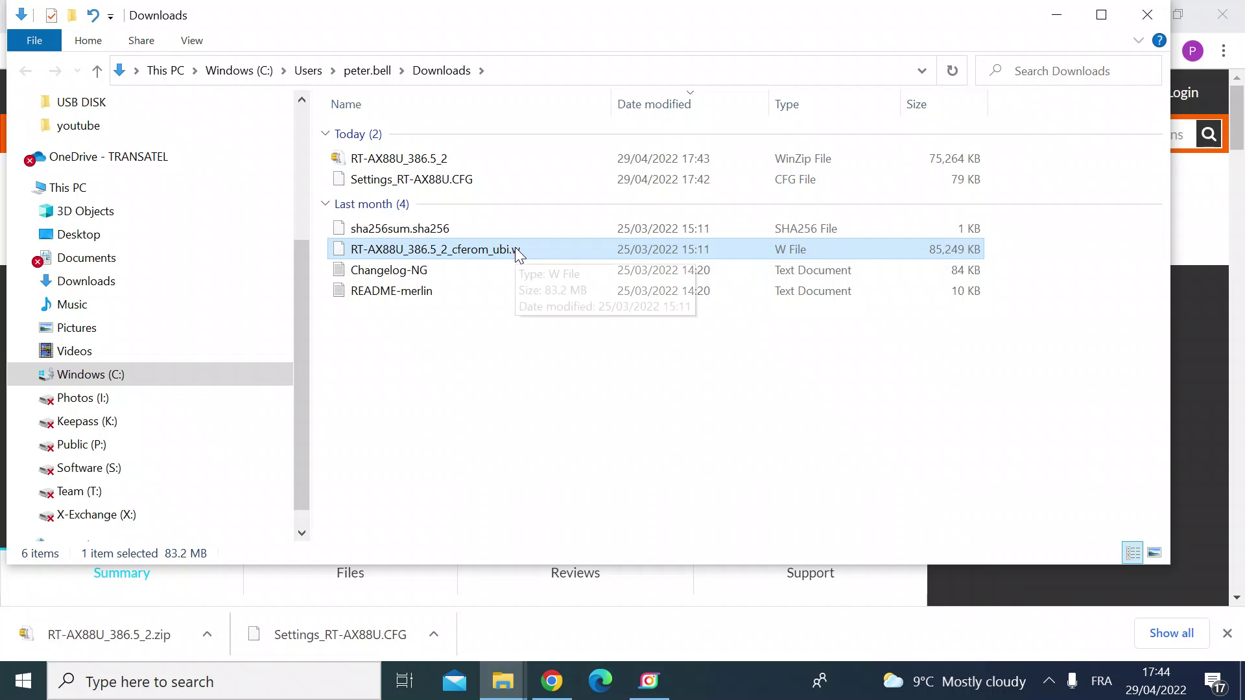
Return to the router tab and reload Firmware Upgrade, listing RT-AX88U at version 386.4
click(955, 596)
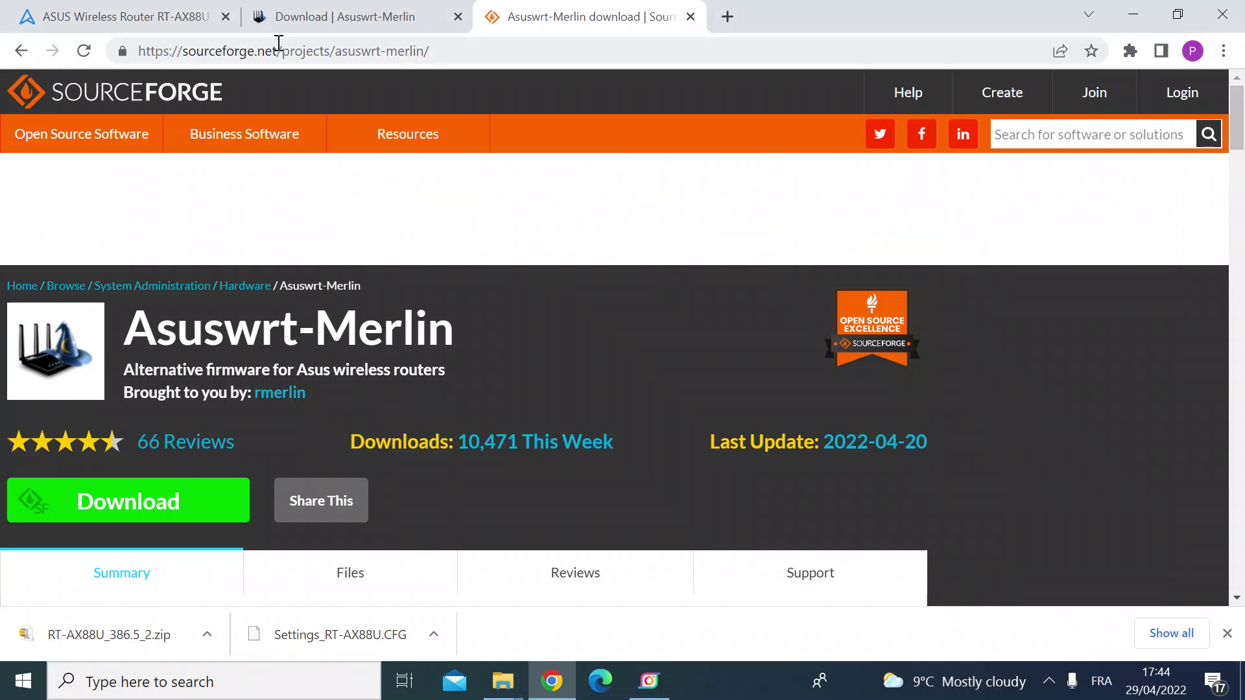
click(160, 21)
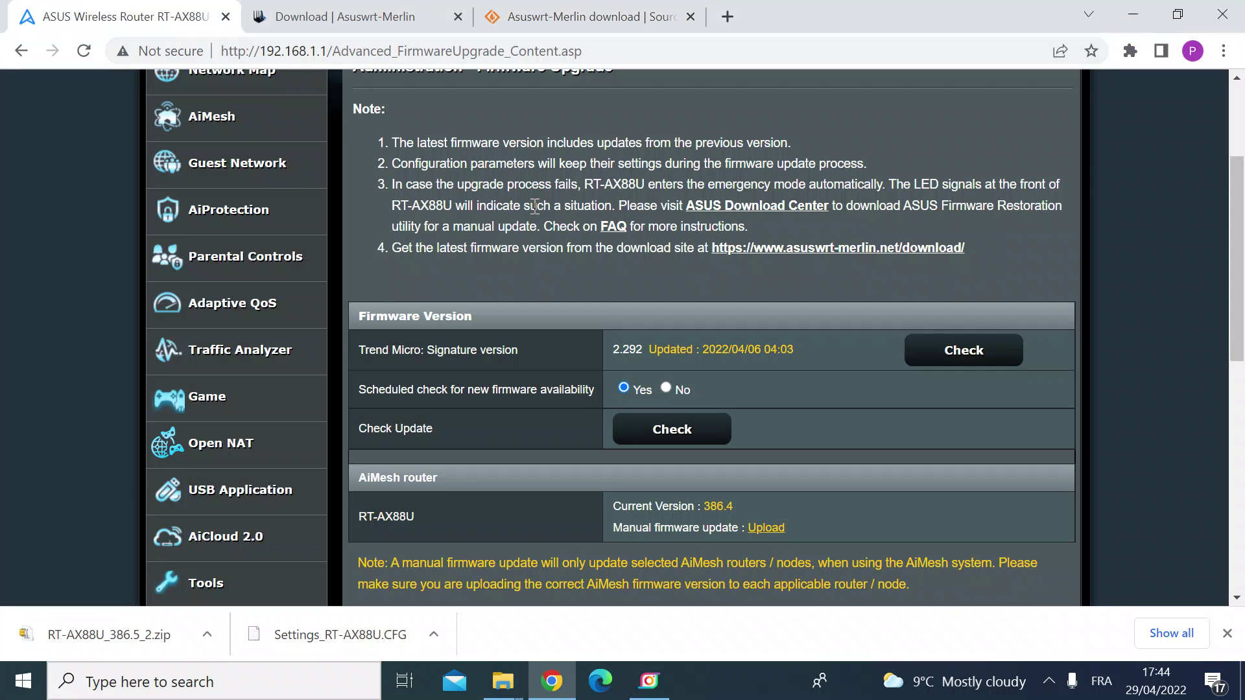
scroll(534, 206, down, 1)
scroll(536, 203, up, 3)
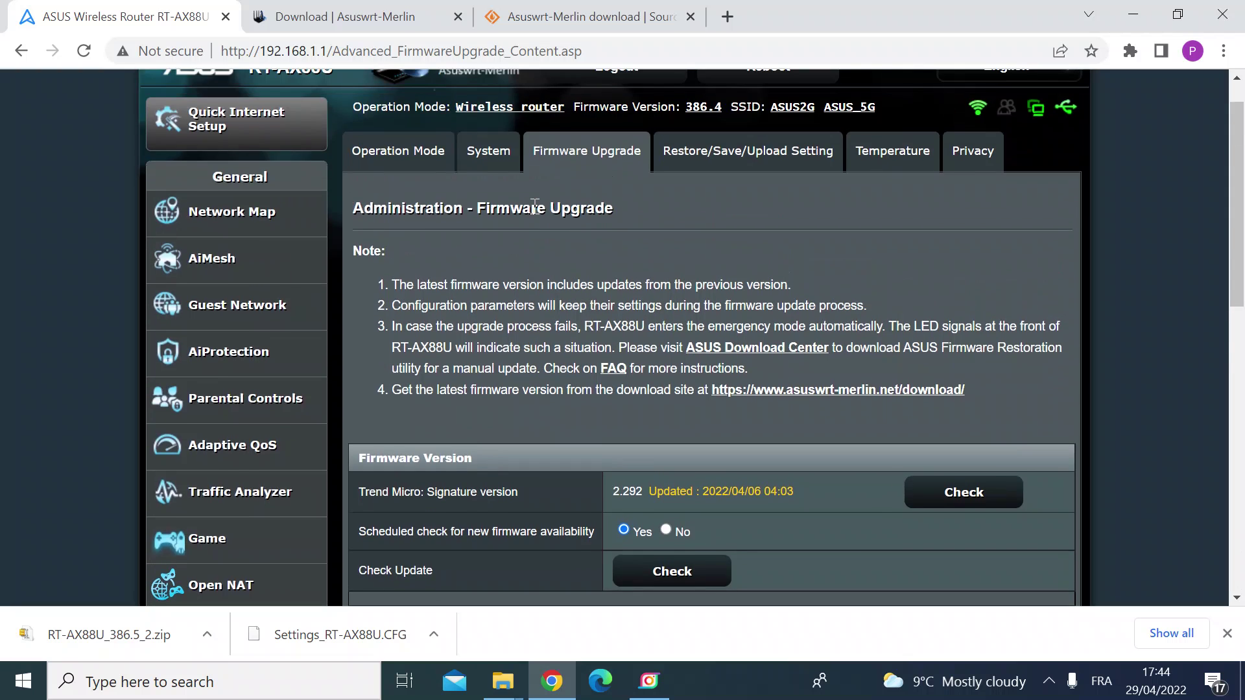
click(571, 153)
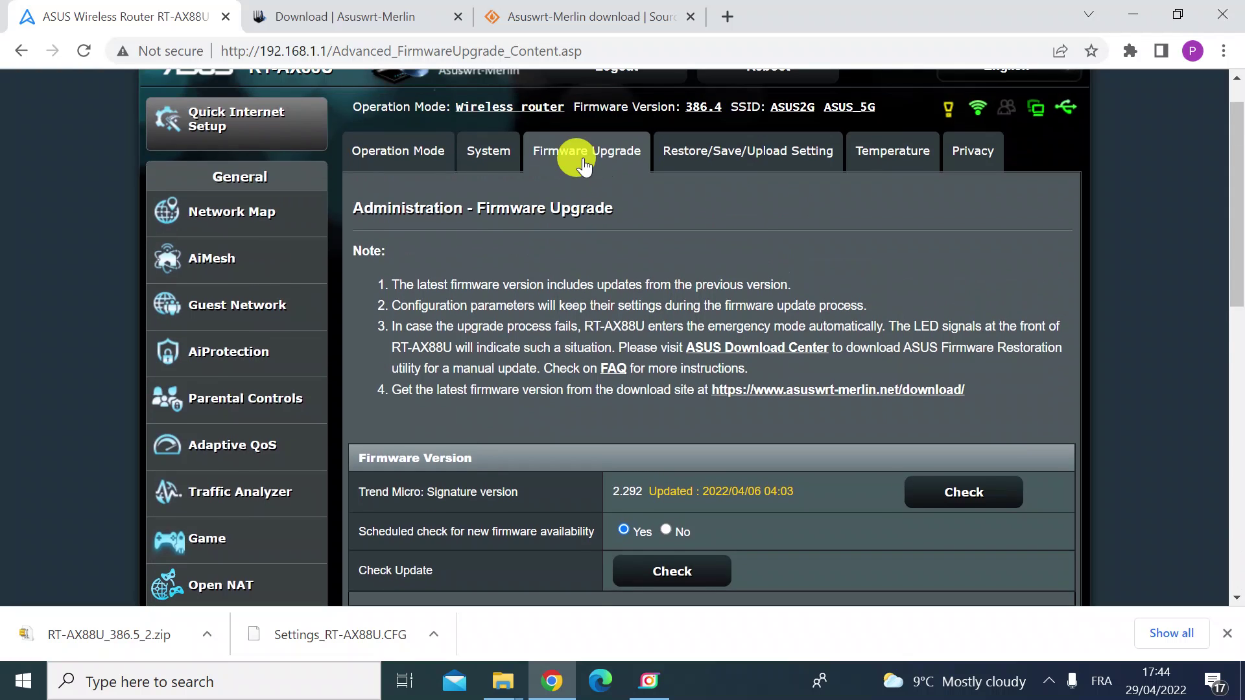
scroll(690, 317, down, 5)
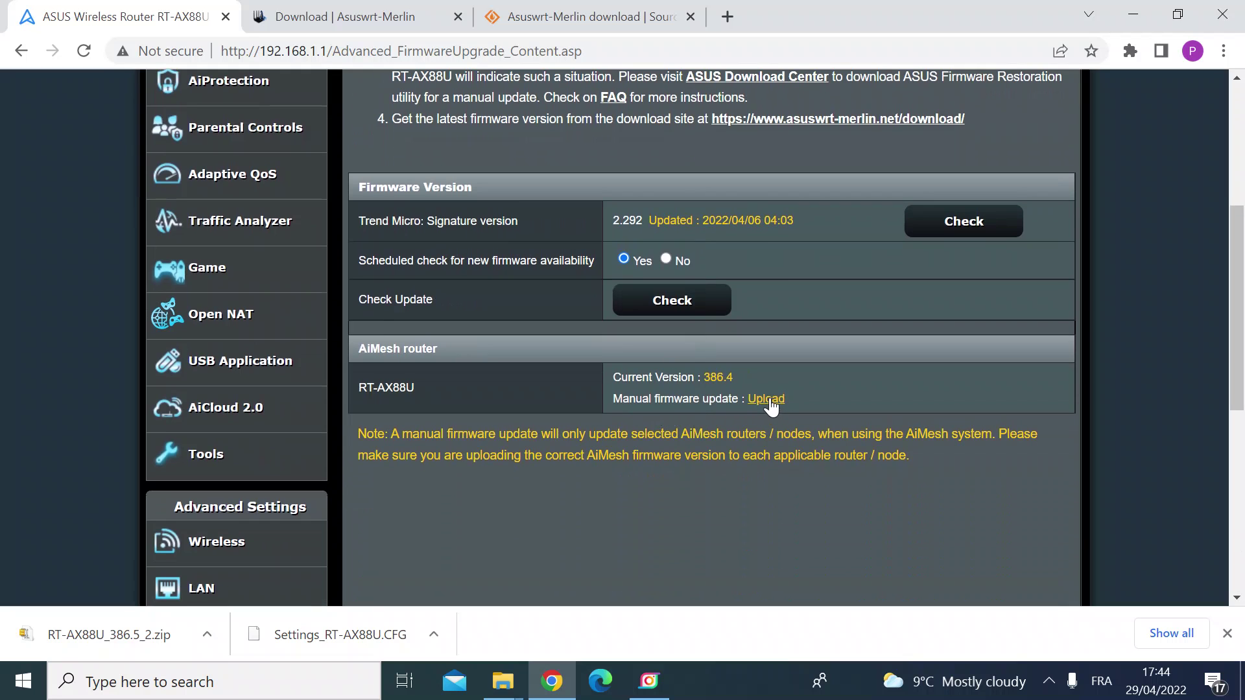
Upload RT-AX88U_386.5_2_cferom_ubi.w through Manual firmware update to start the upgrade
click(769, 398)
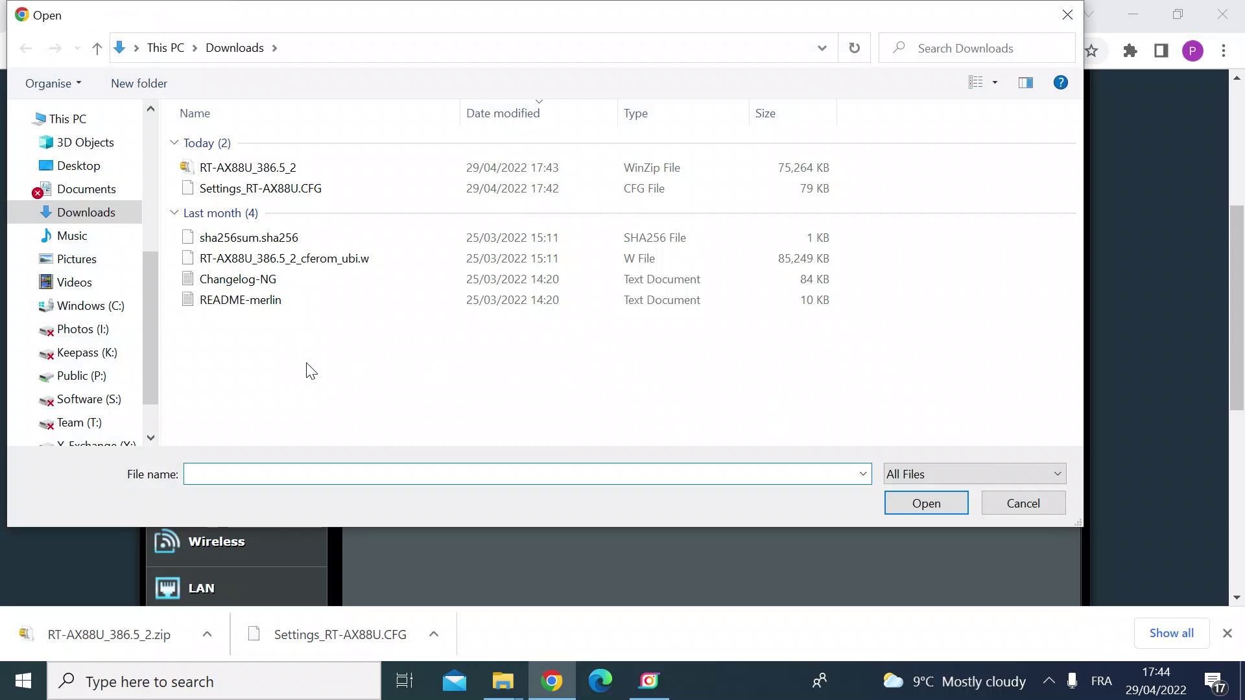
click(282, 265)
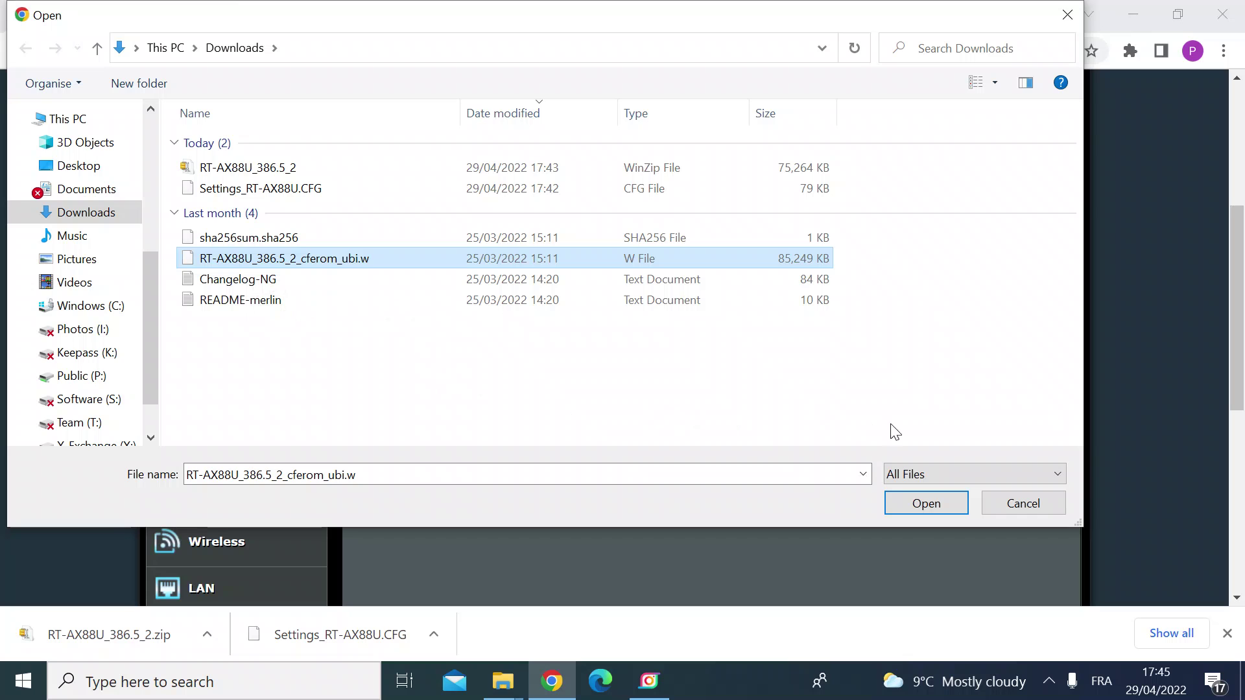
click(914, 507)
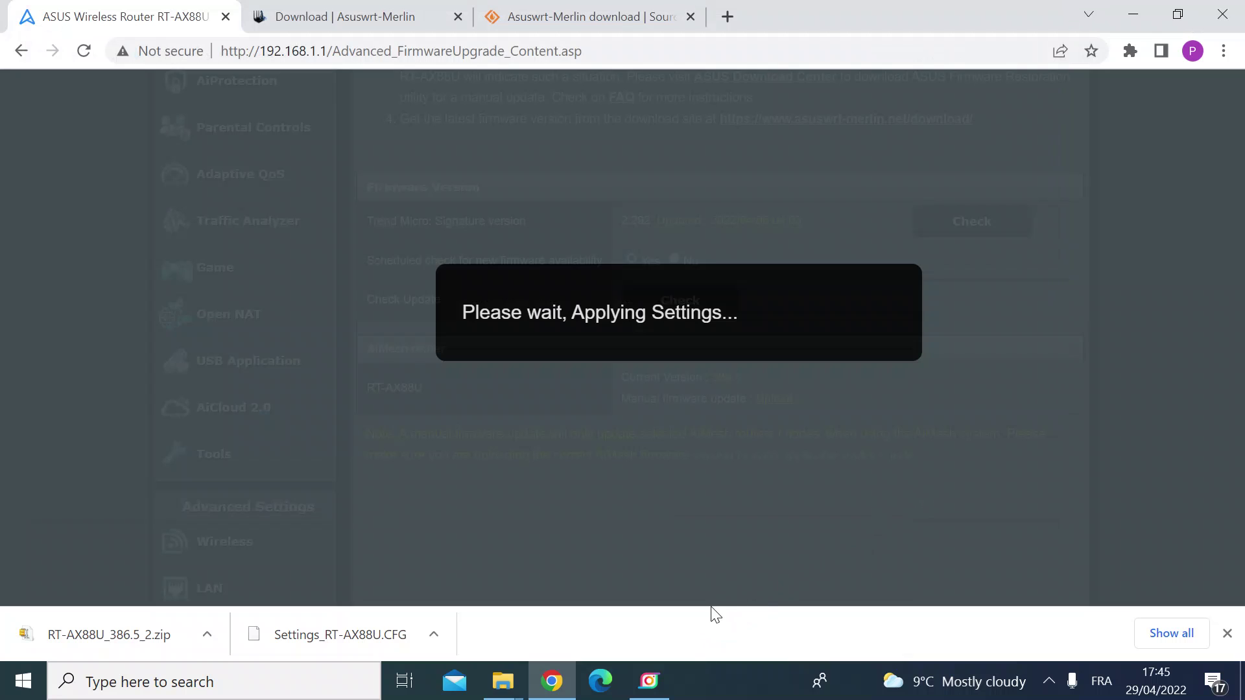
Watch the firmware upgrade progress bar advance, showing 4% with about 3 minutes remaining
click(653, 688)
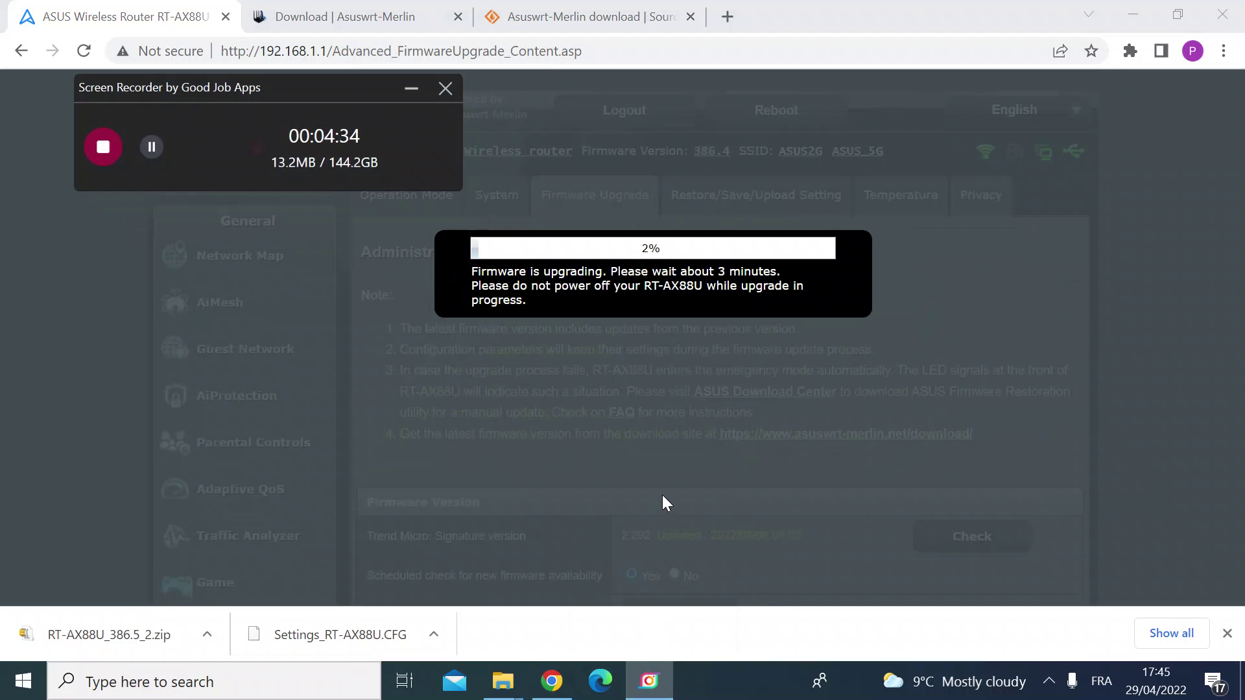
click(411, 88)
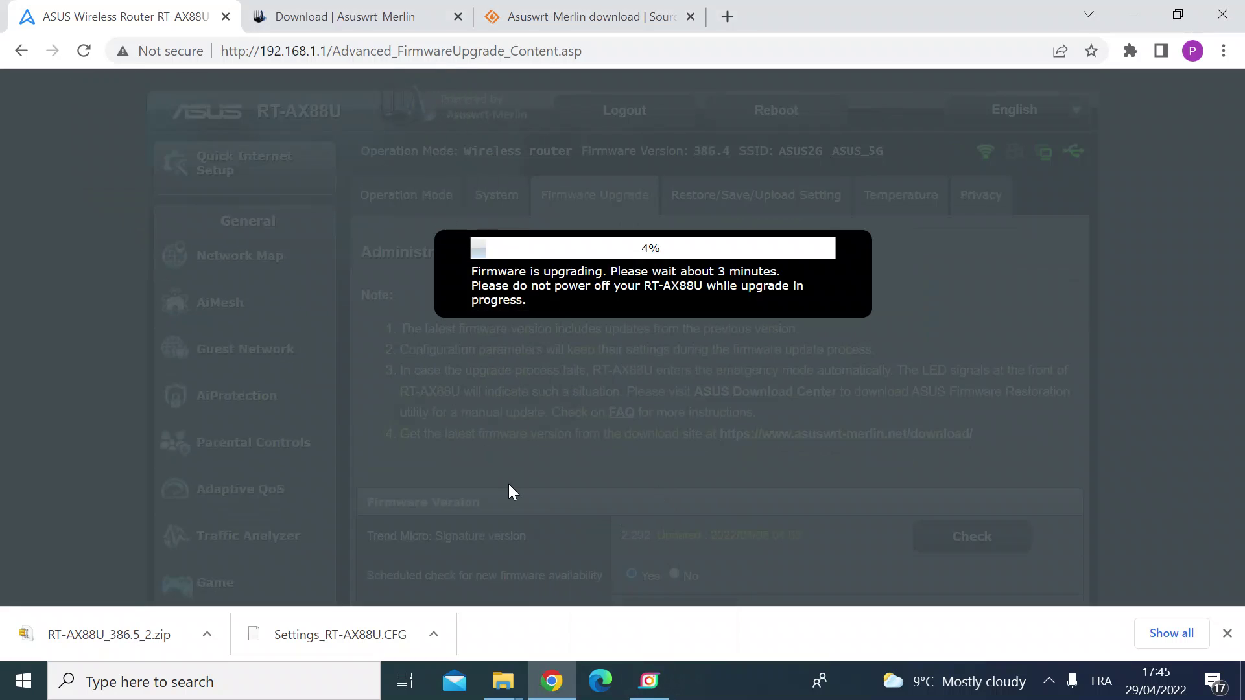